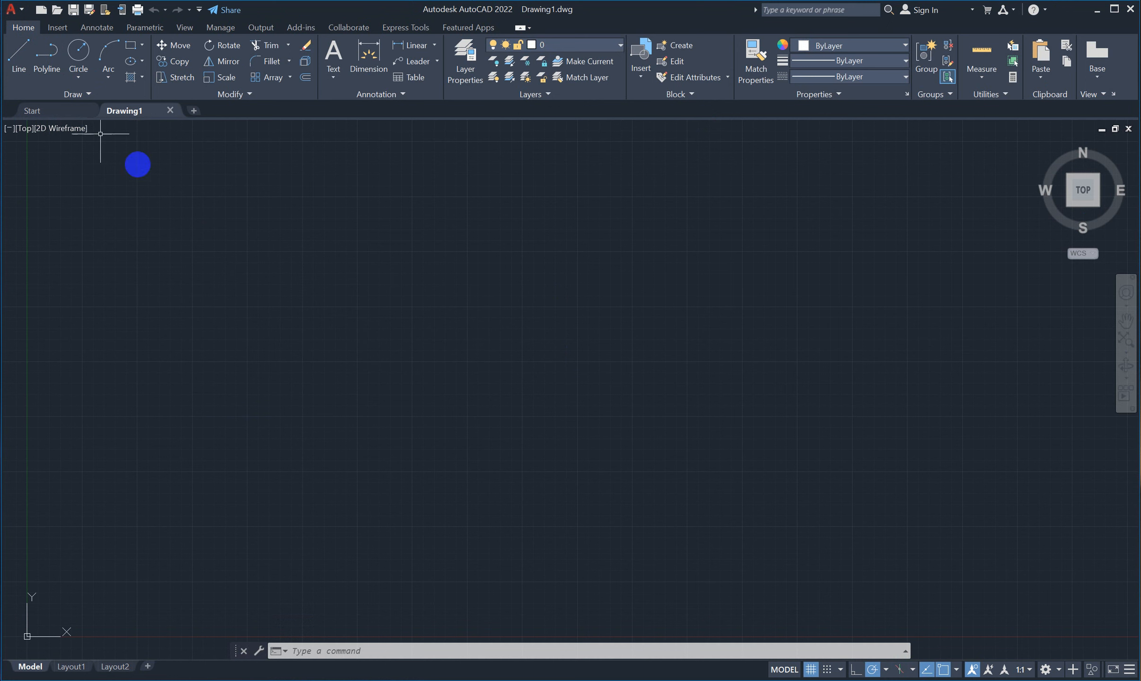
click(24, 11)
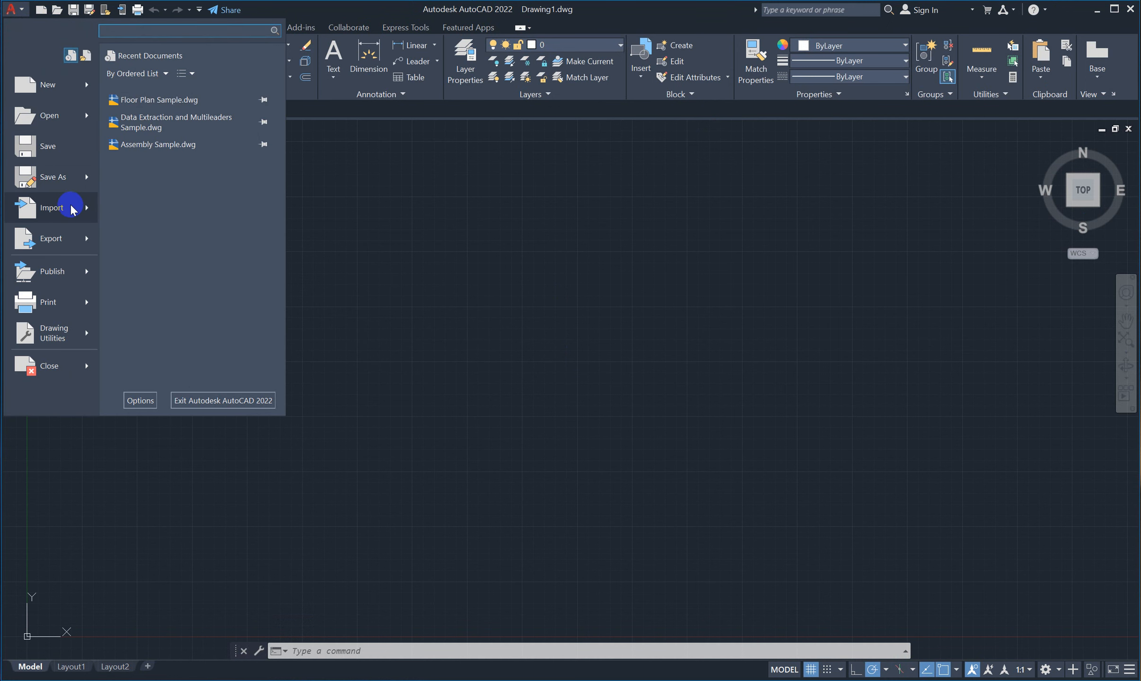
click(397, 257)
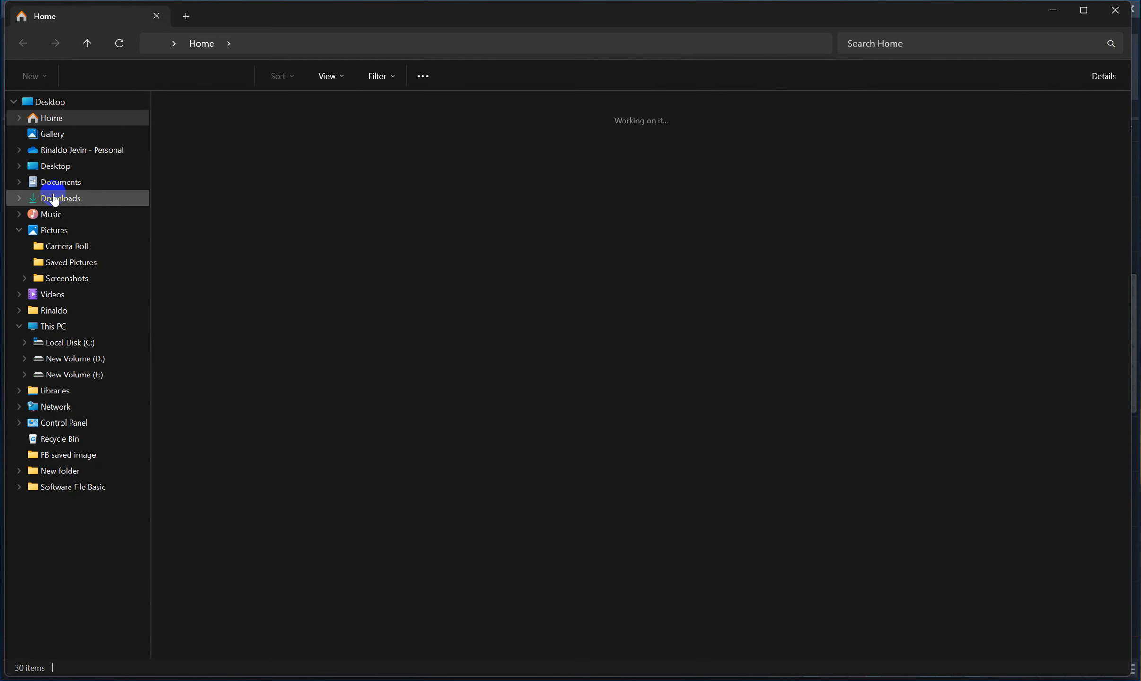
Bring the image "WhatsApp Image 2025-08-19 at 9.11.59 PM.jpeg" from the Downloads folder into the drawing
click(52, 197)
drag(886, 21, 884, 444)
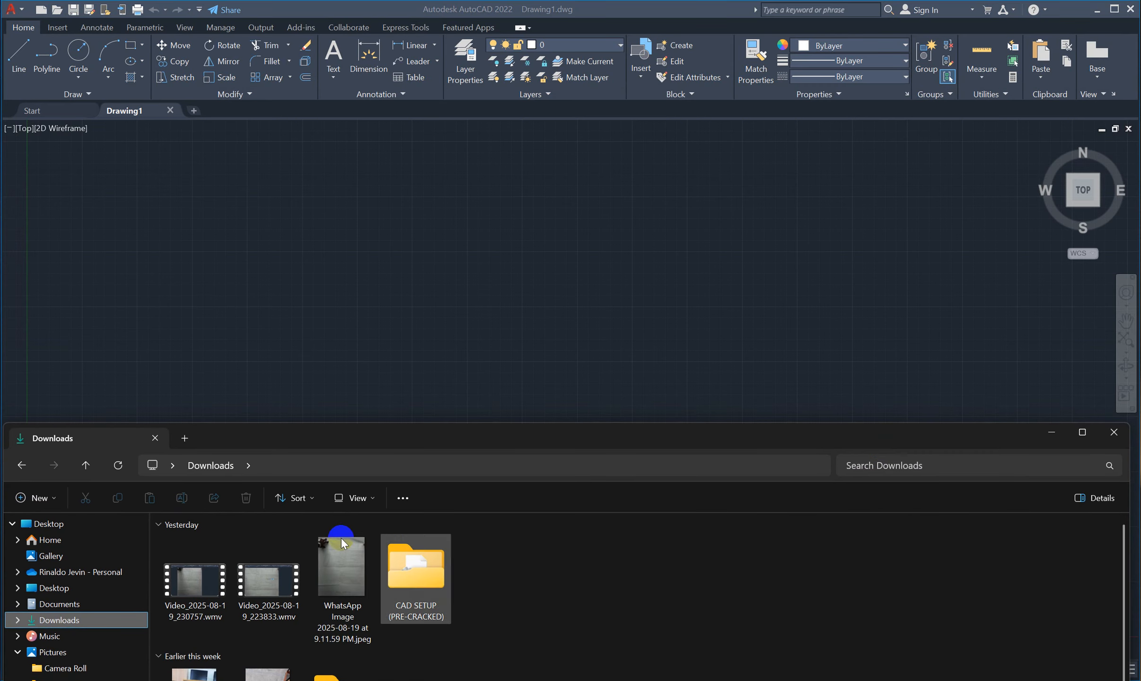
click(355, 539)
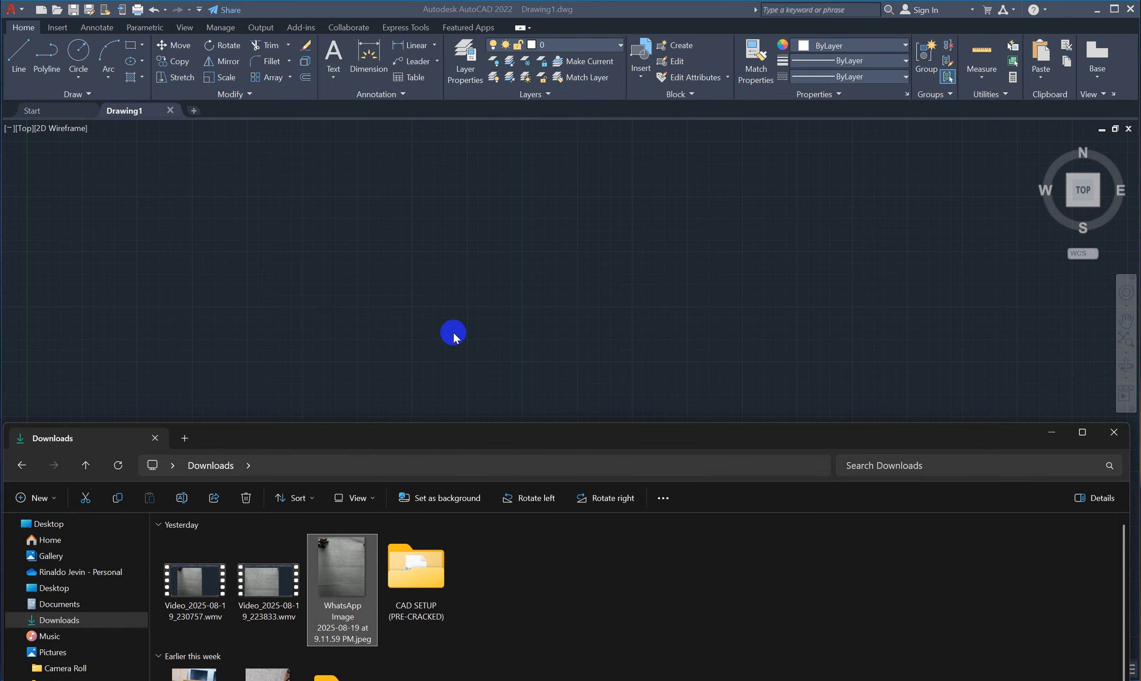
drag(453, 334, 453, 331)
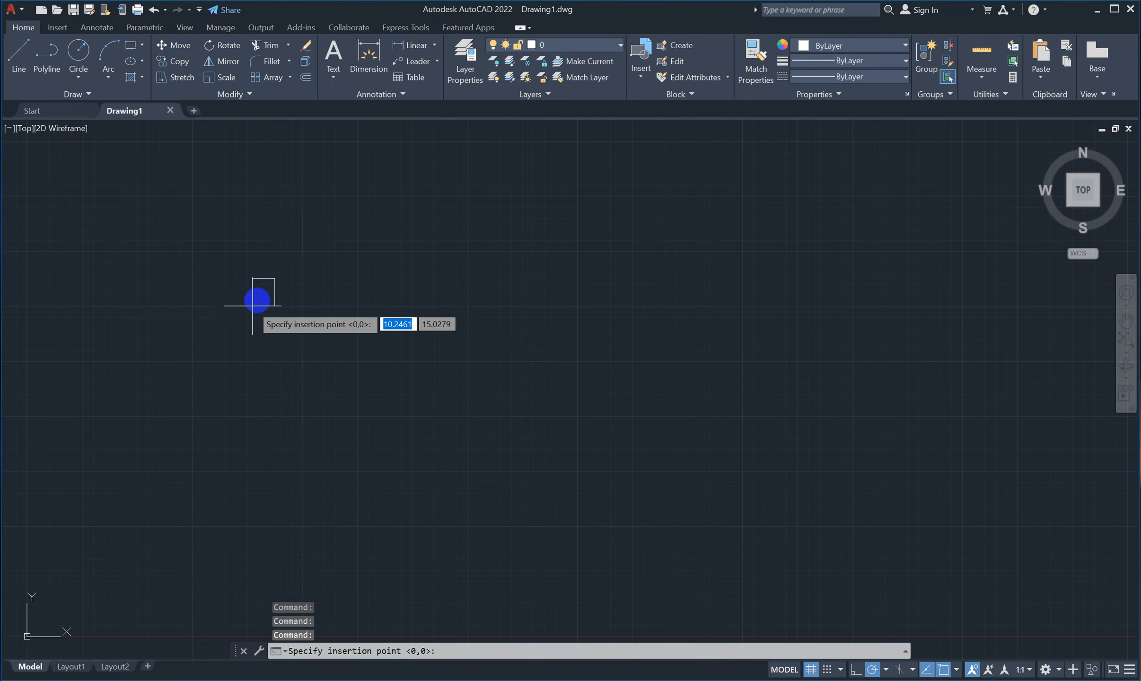
Place the image above and to the right of the origin, scale it up freehand, and fix its rotation at 0° using Ortho
scroll(255, 304, down, 4)
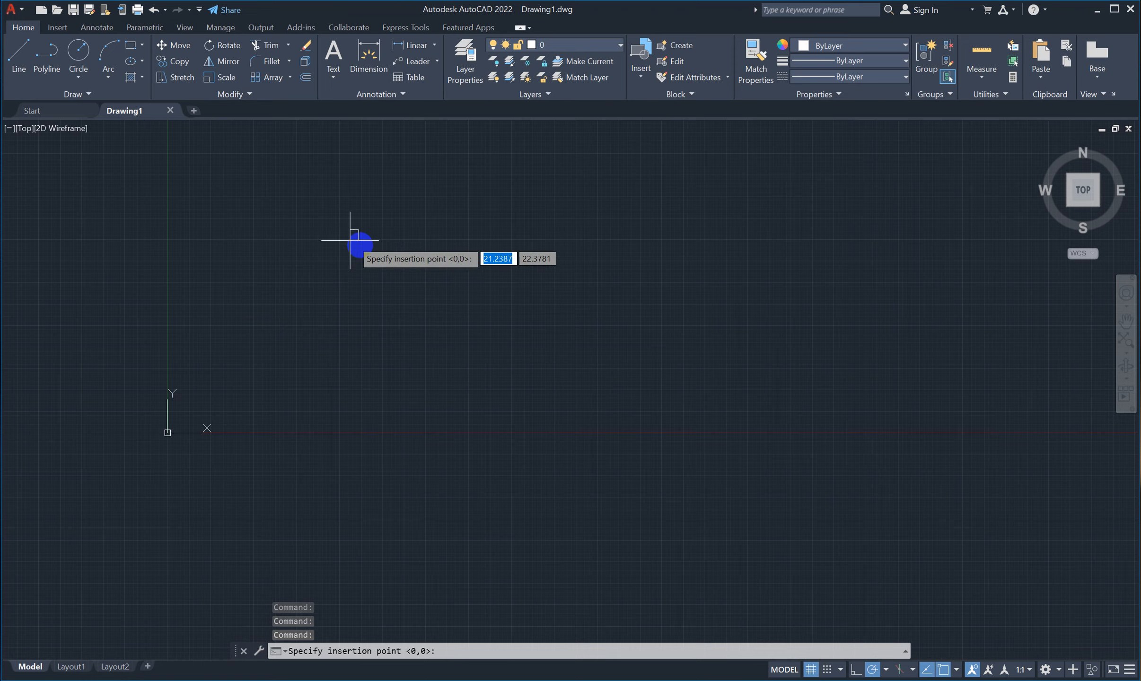
middle_drag(358, 251, 229, 394)
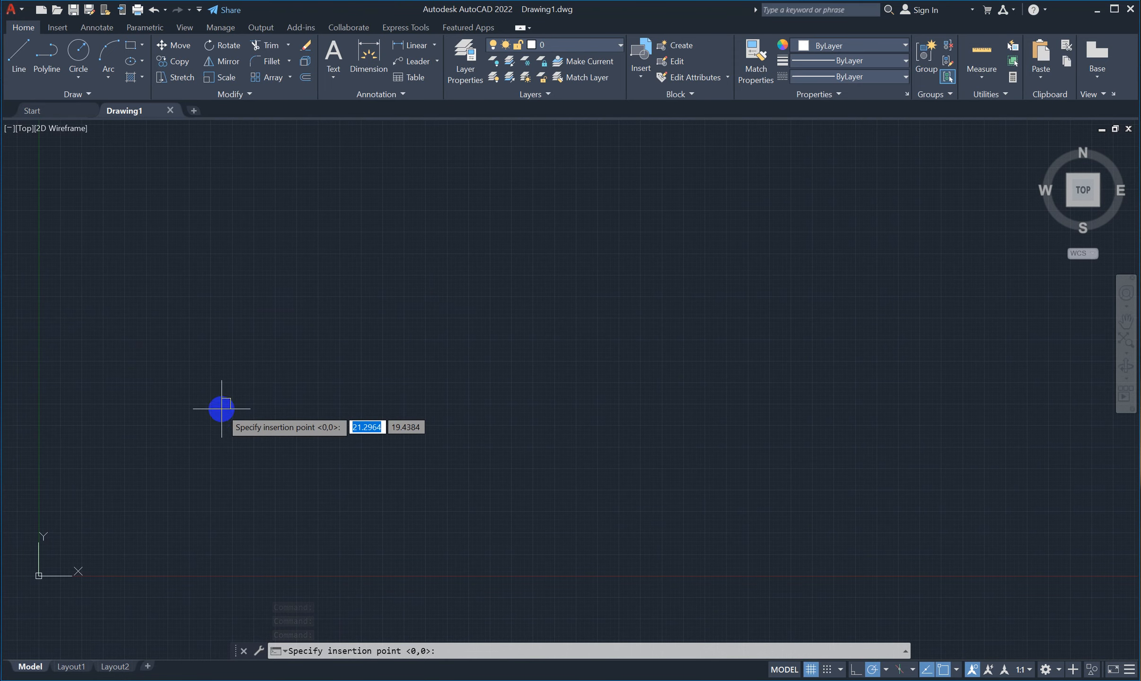
click(195, 480)
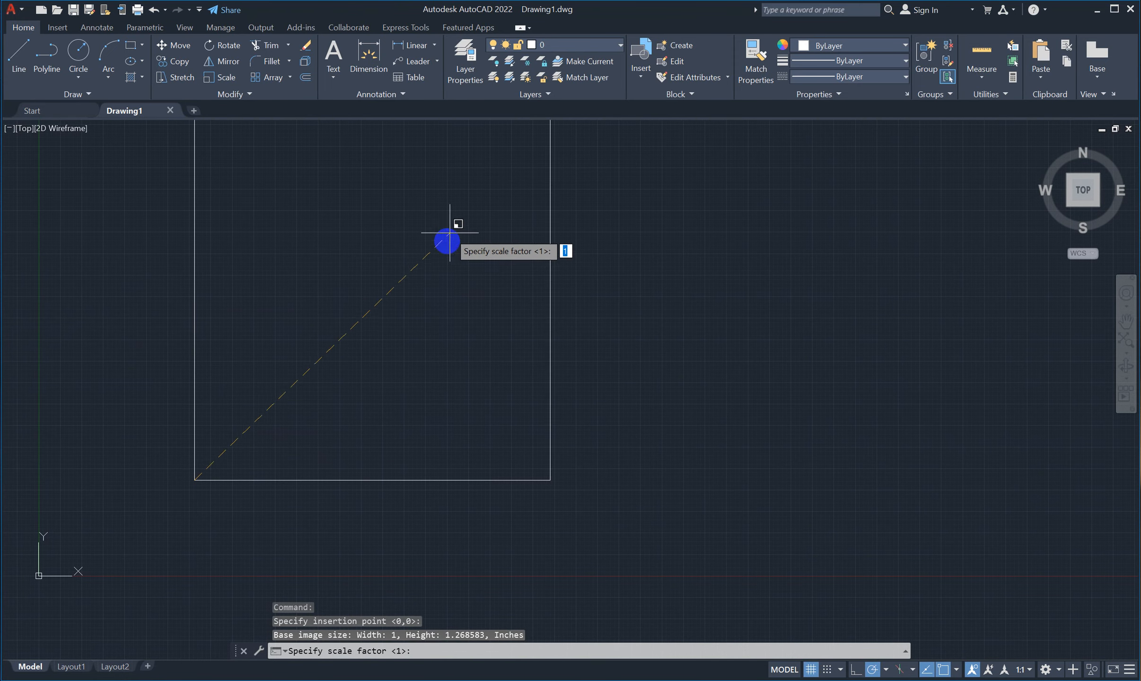
click(411, 265)
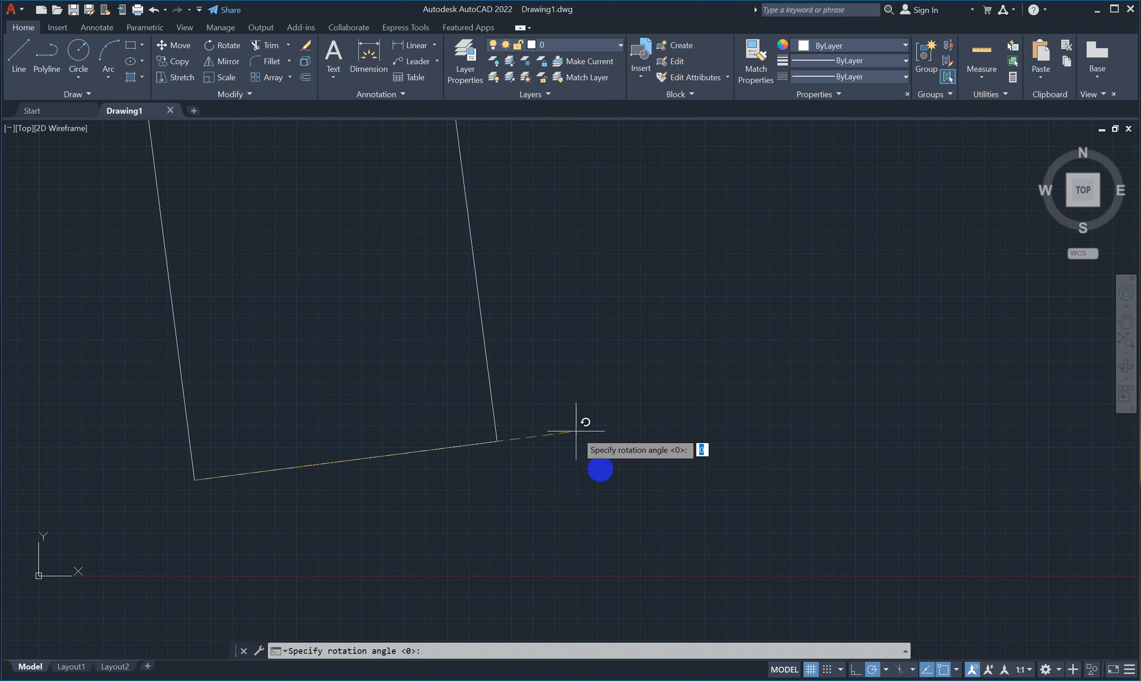
click(856, 670)
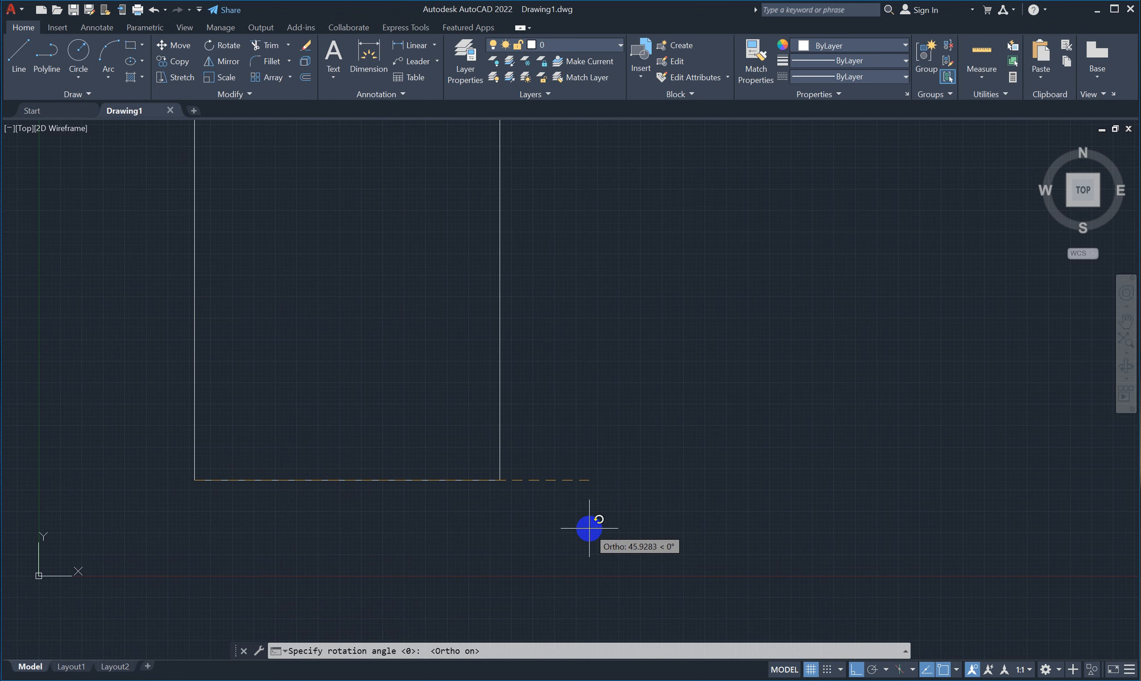
click(592, 498)
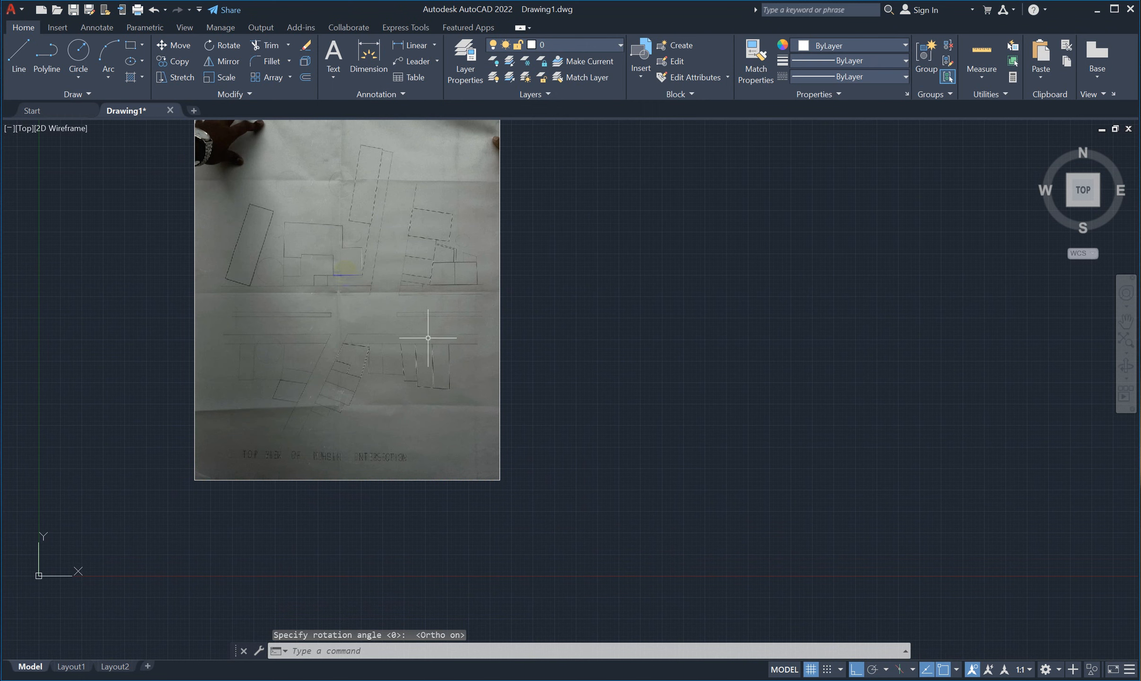
click(857, 670)
Examine the building outlines and roads in the attached intersection sketch
scroll(402, 166, up, 10)
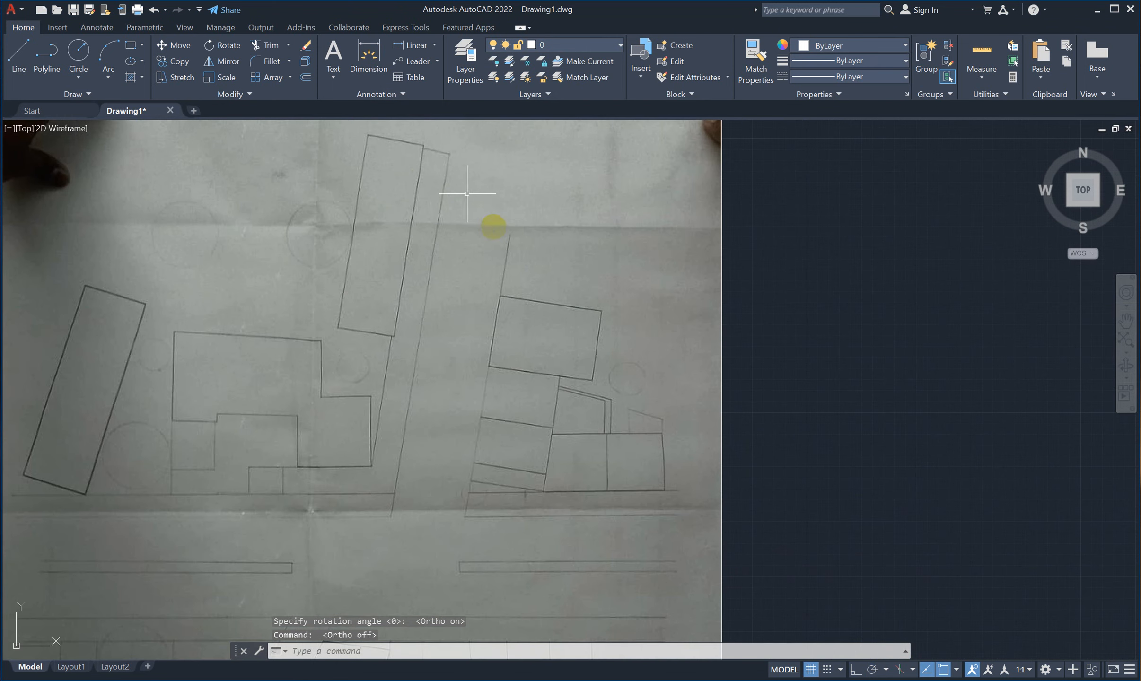
scroll(517, 247, up, 5)
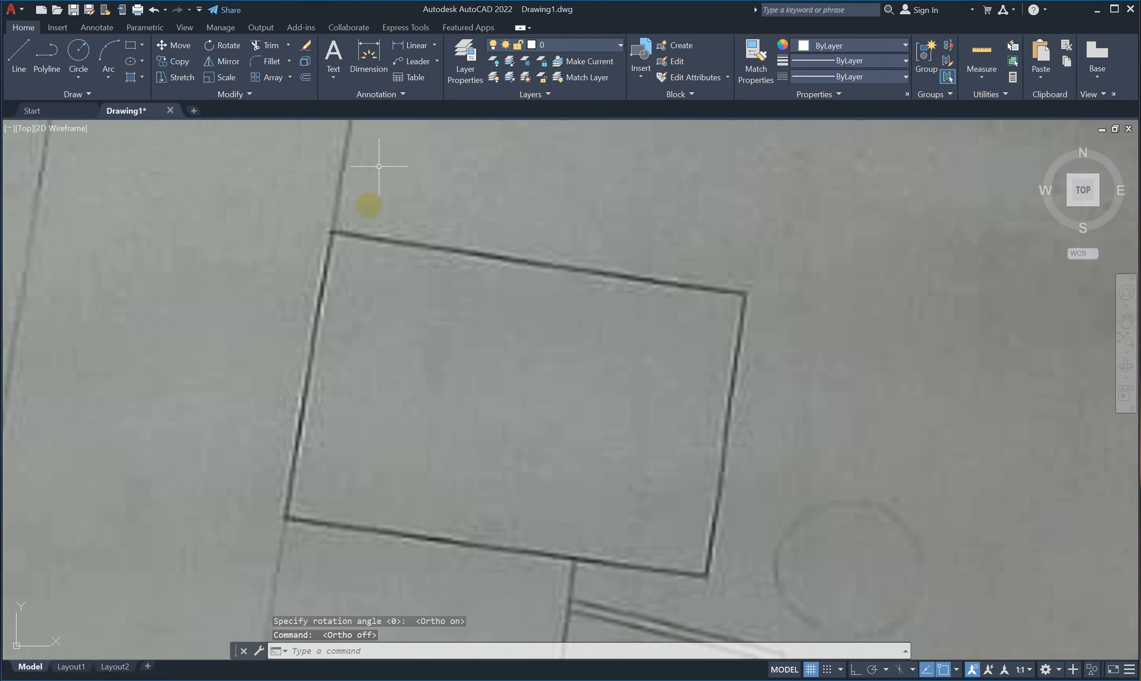
scroll(694, 479, down, 10)
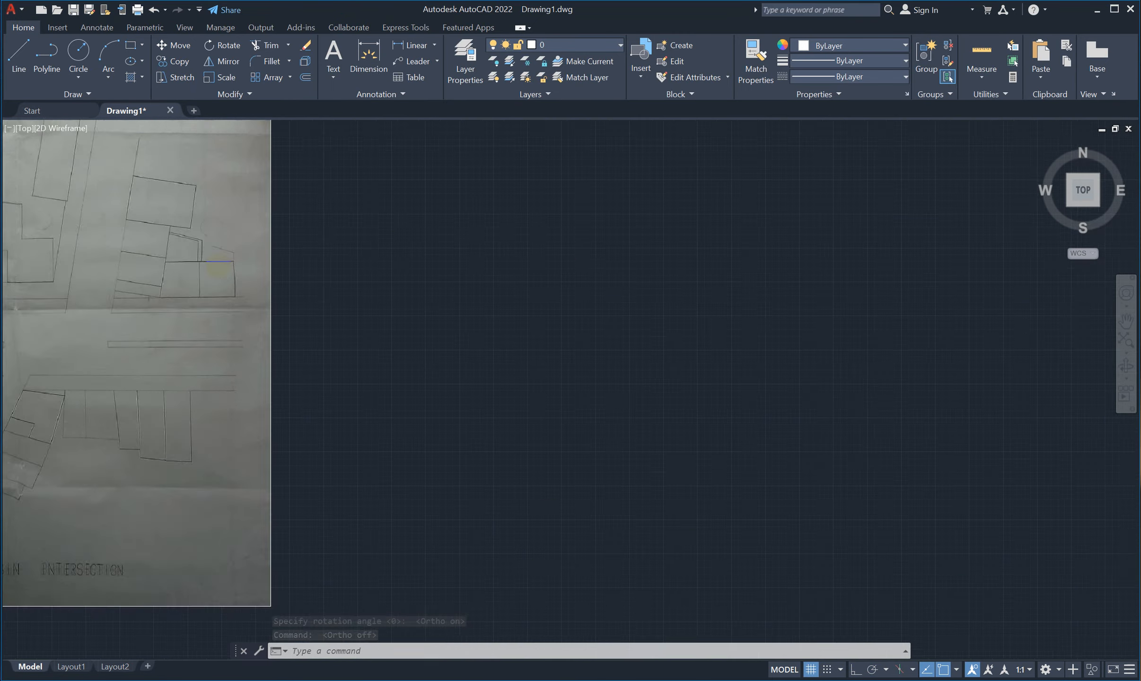
scroll(386, 325, up, 3)
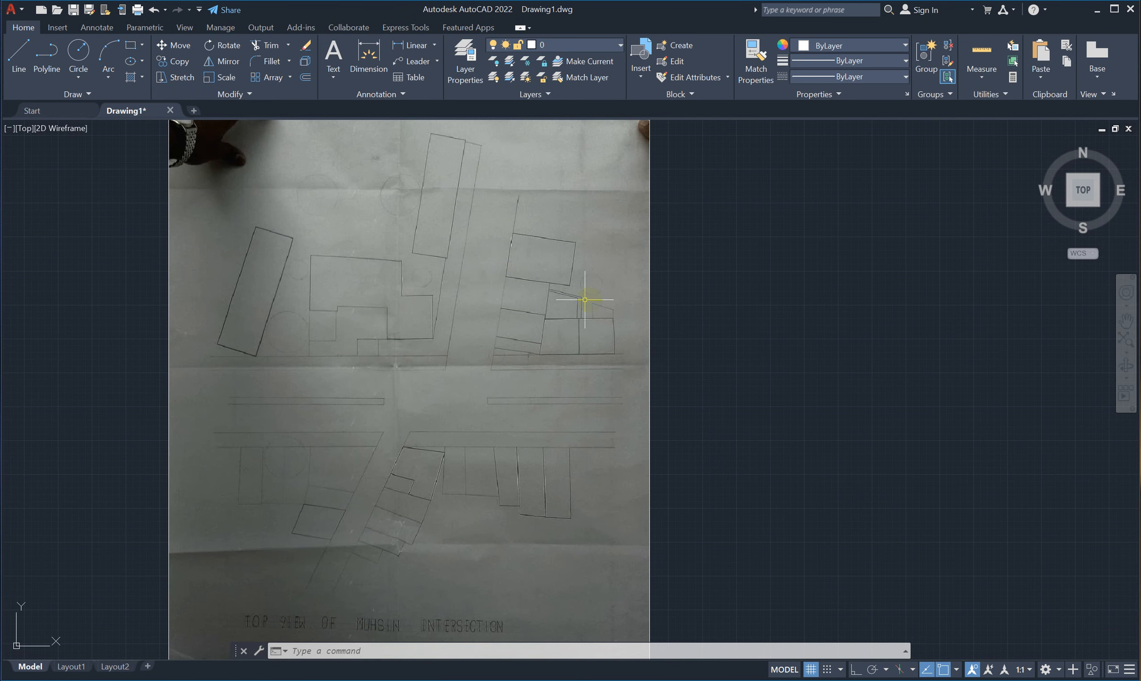
scroll(521, 227, down, 6)
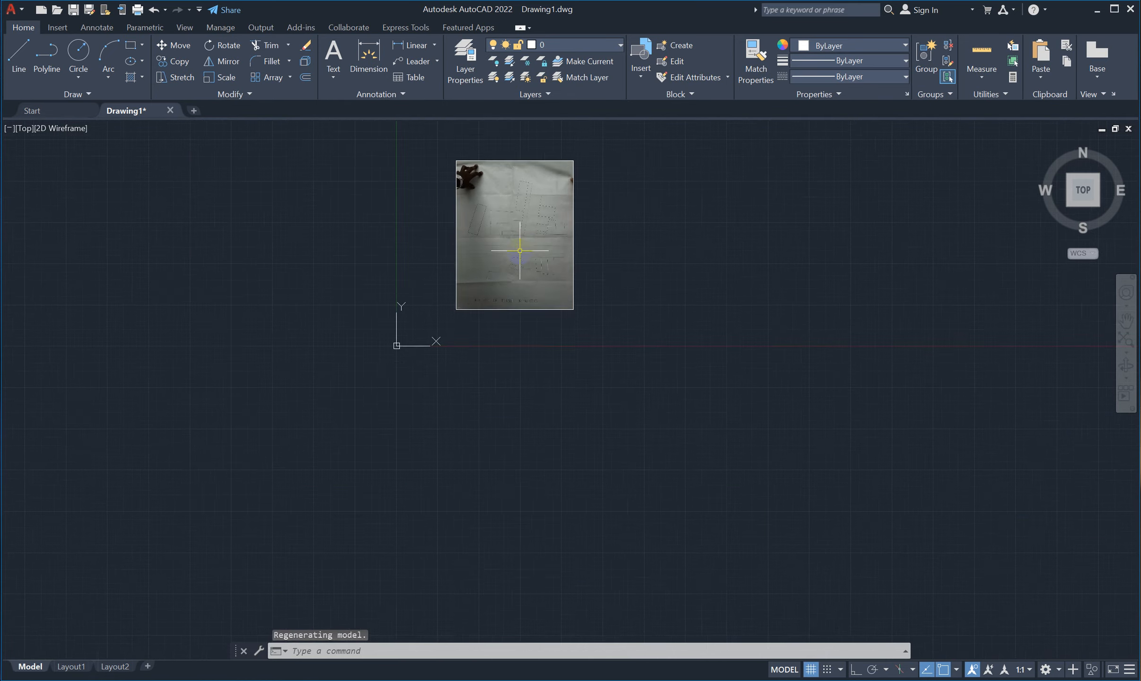
scroll(555, 205, up, 4)
scroll(576, 181, up, 3)
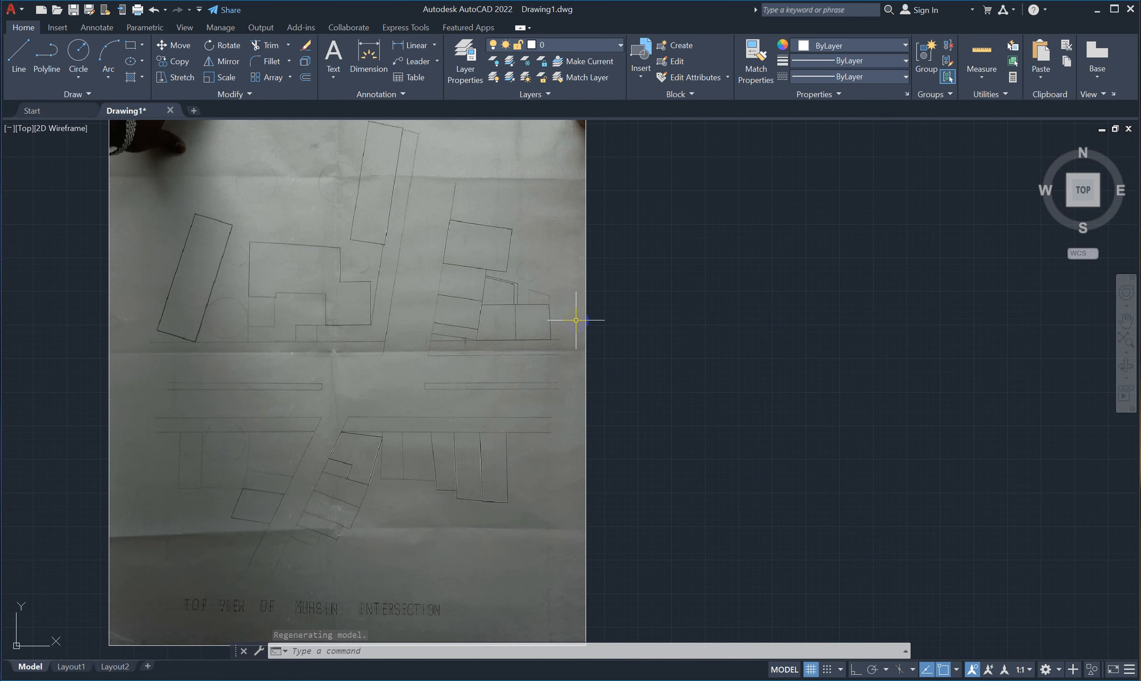
Set the drawing's length units to Architectural with a precision of 0'-0"
text(u)
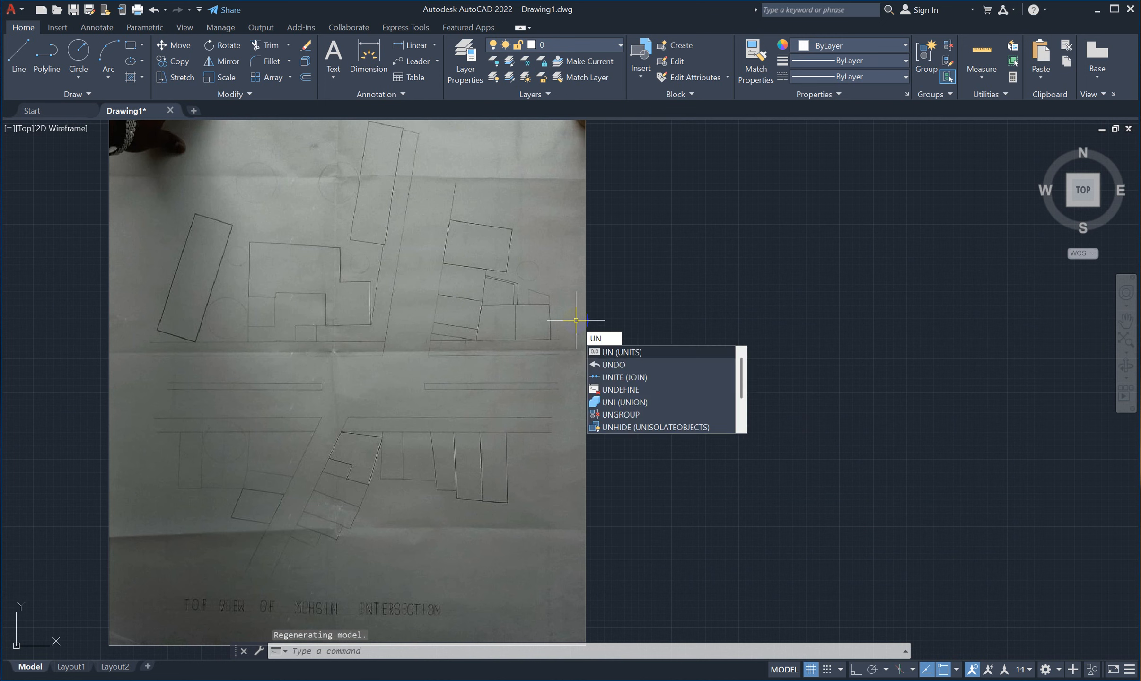
key(Return)
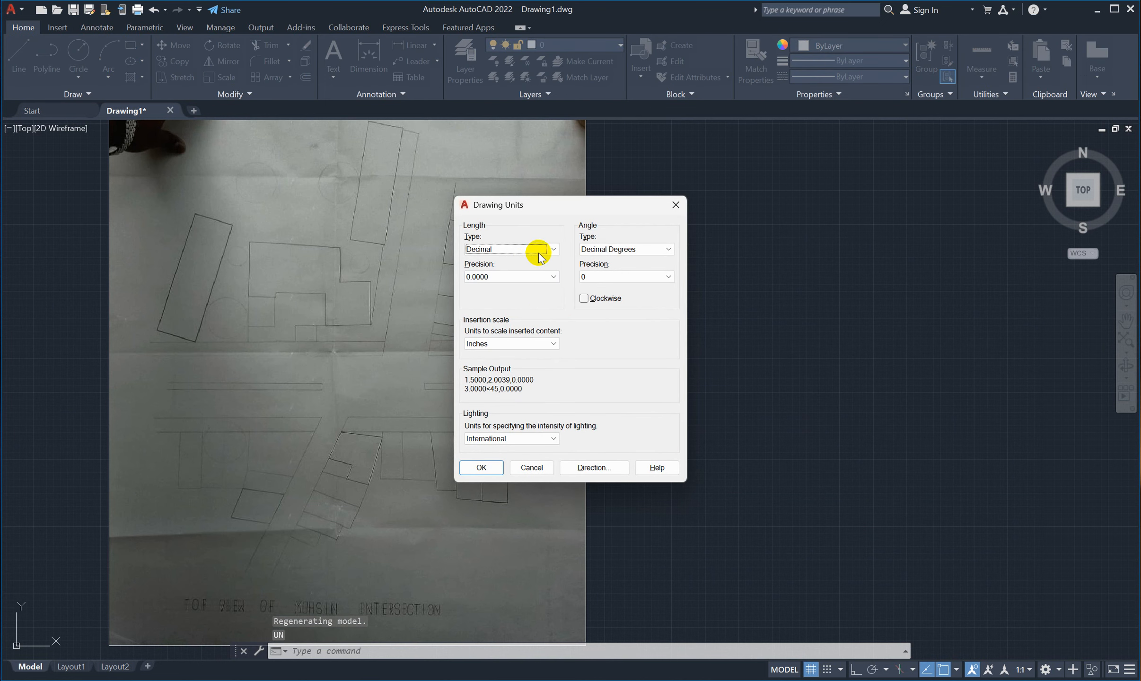
click(541, 257)
click(542, 258)
click(541, 278)
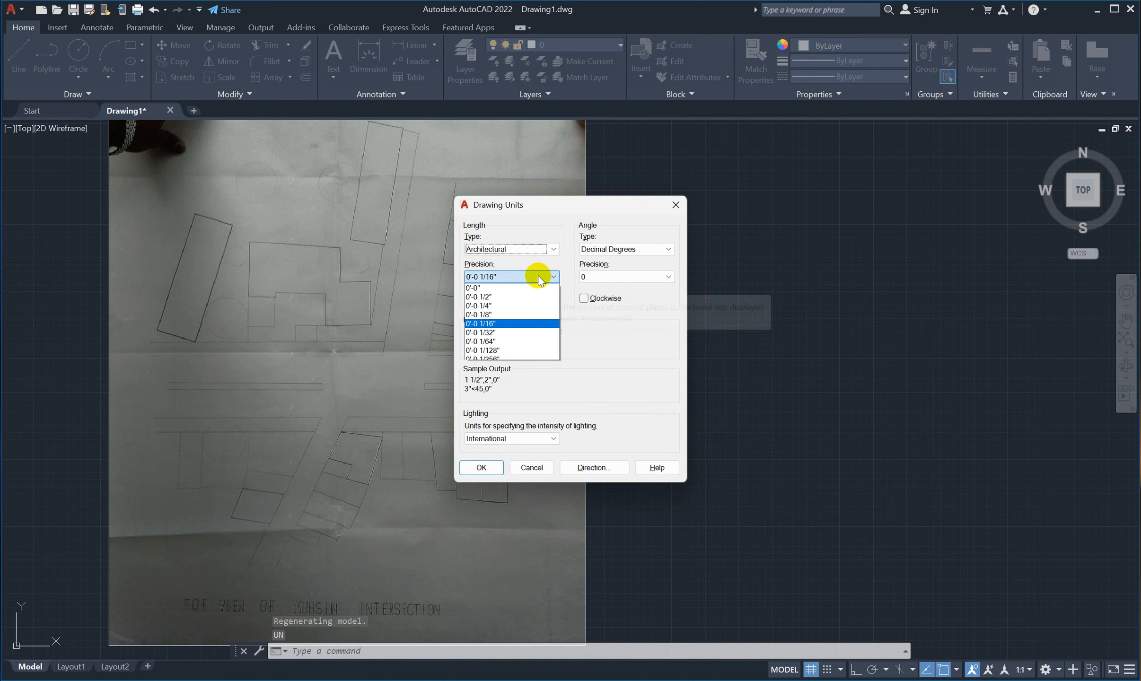
click(531, 288)
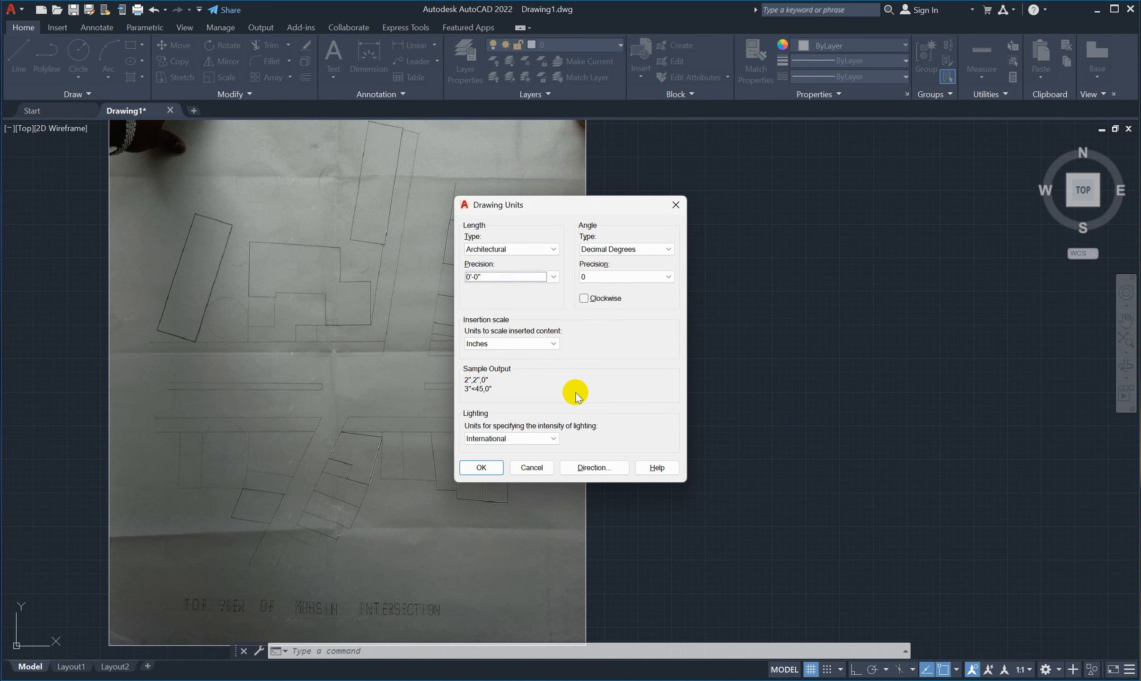
click(480, 468)
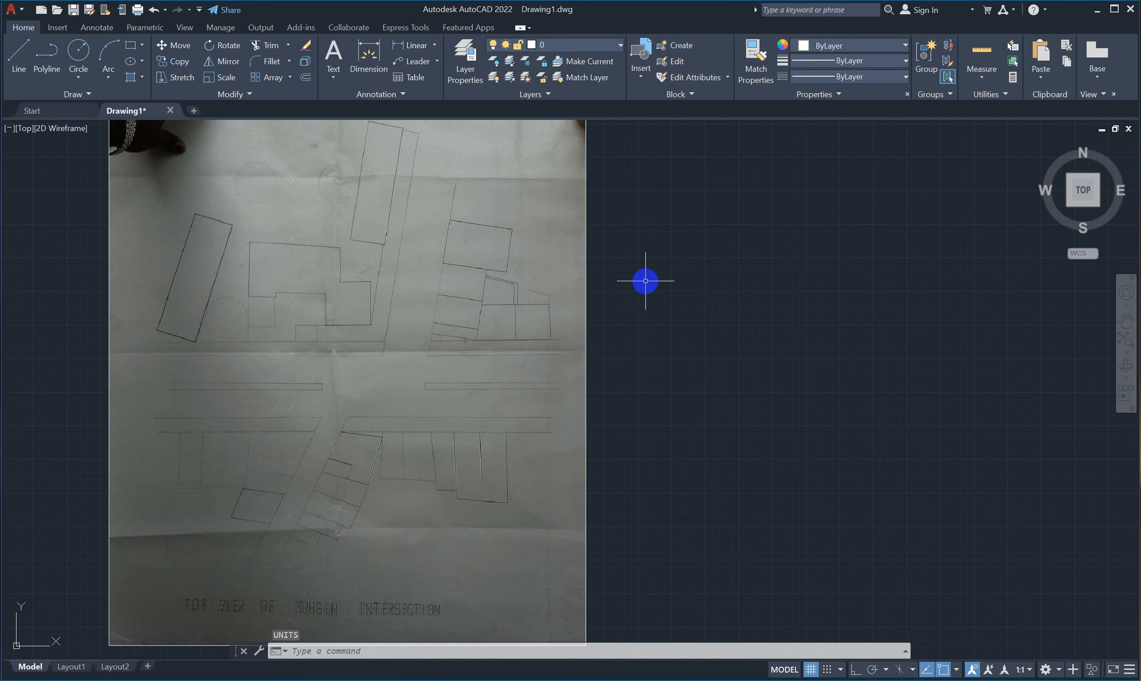
Set the Standard dimension style's primary units to Architectural format with 0'-0" precision
text(D)
key(Return)
click(710, 316)
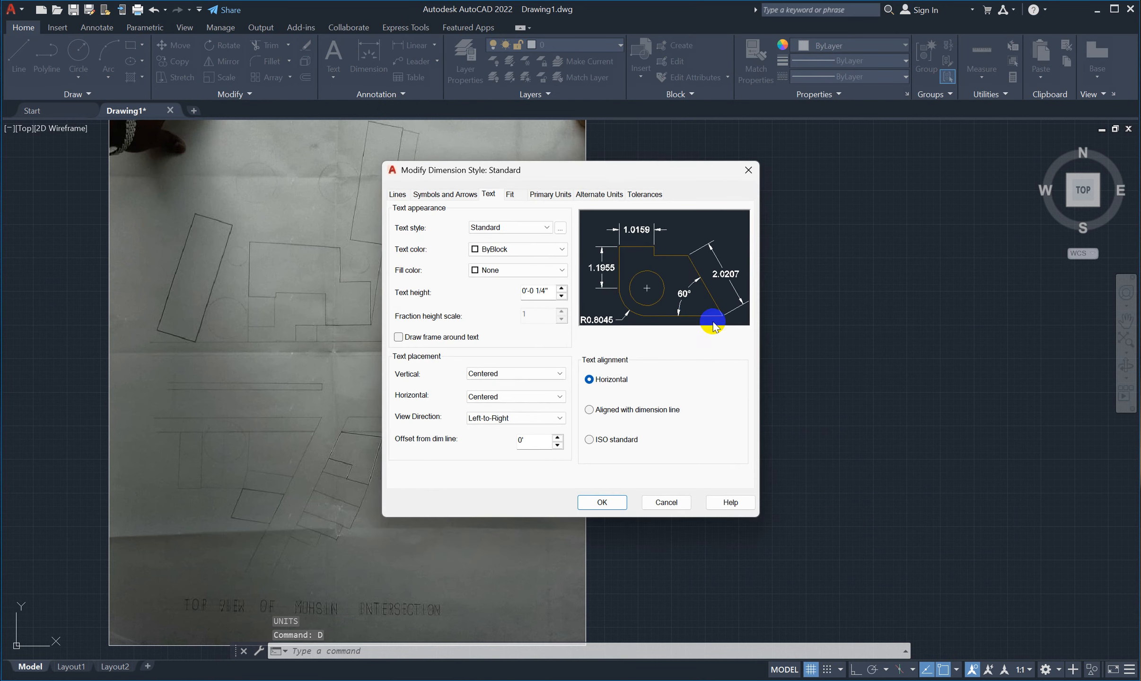
click(544, 194)
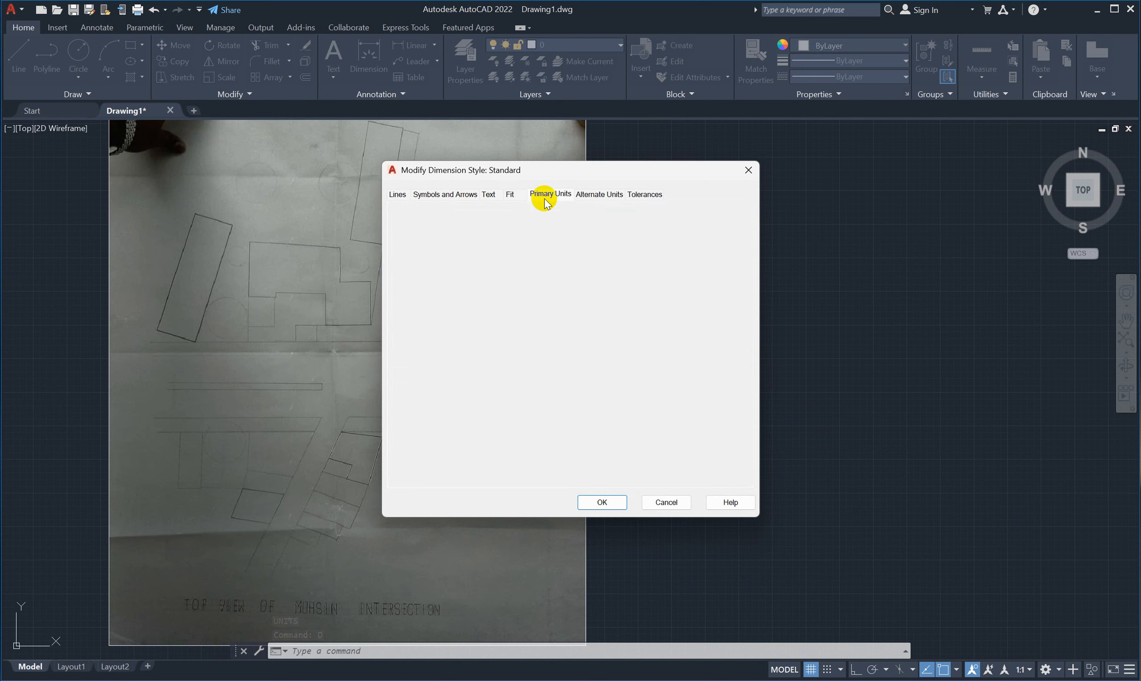
click(560, 226)
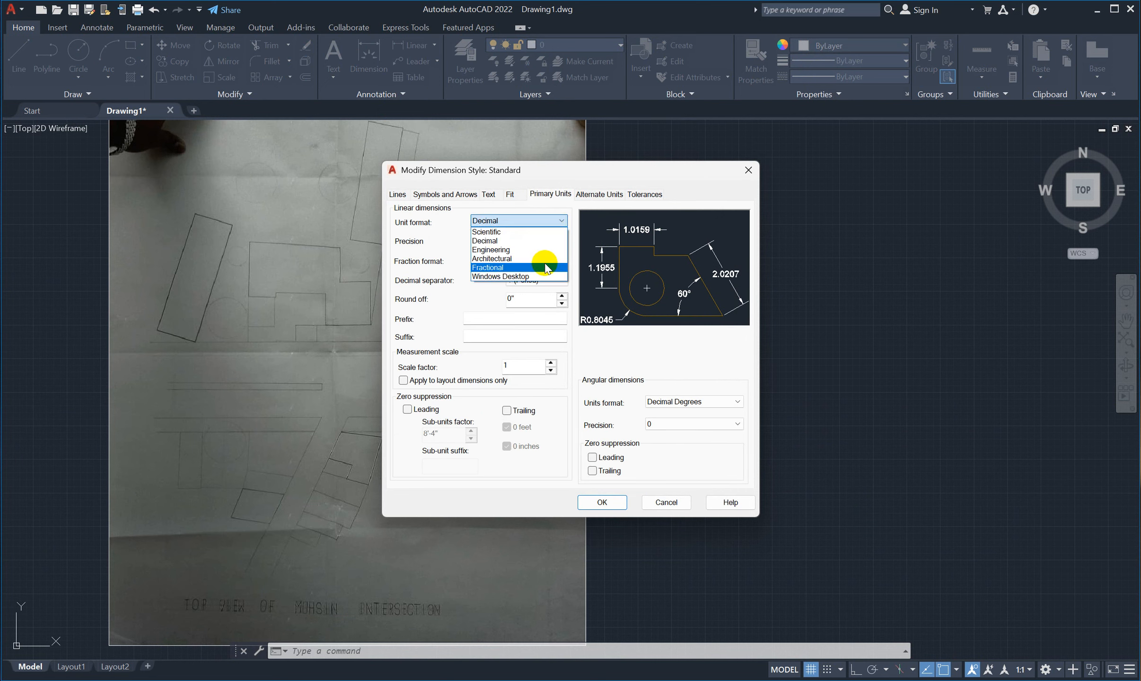
click(548, 262)
click(547, 243)
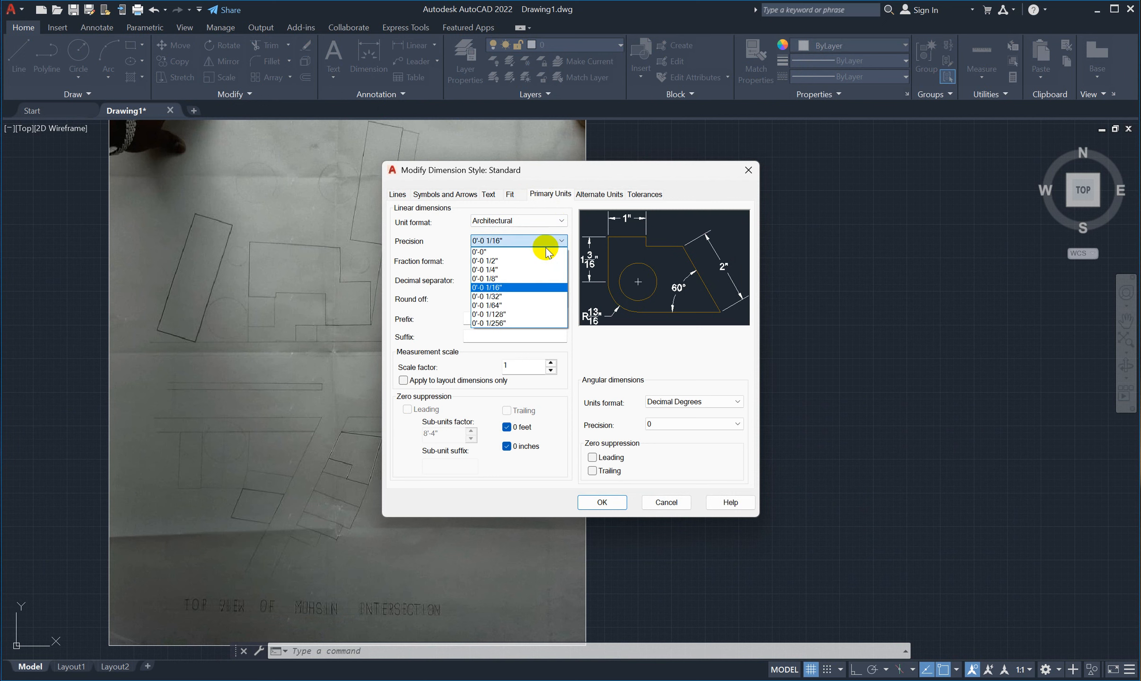
click(544, 252)
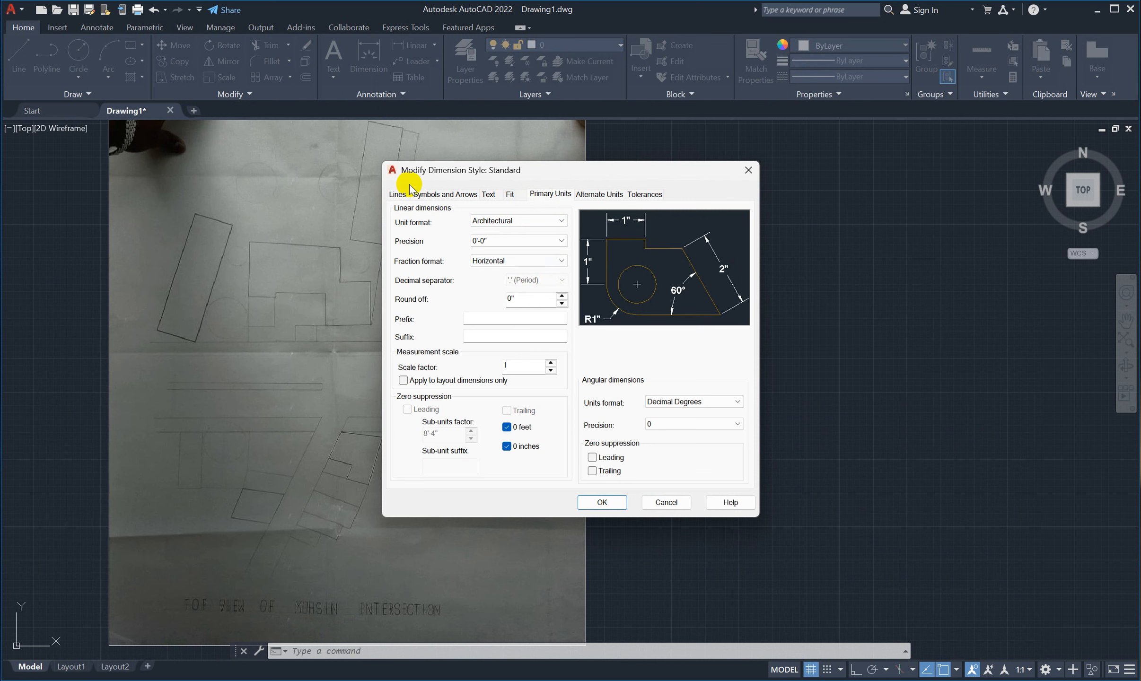
Set the Standard dimension style's text height to 0'-2 1/4" and apply the style changes
click(489, 194)
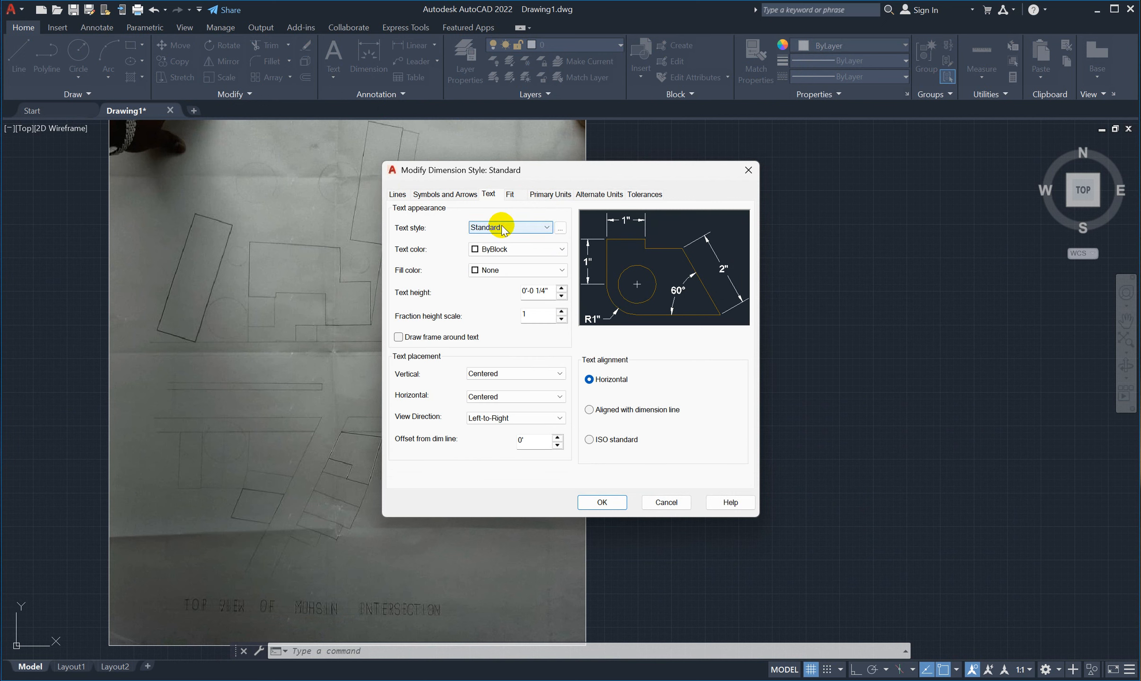
click(562, 289)
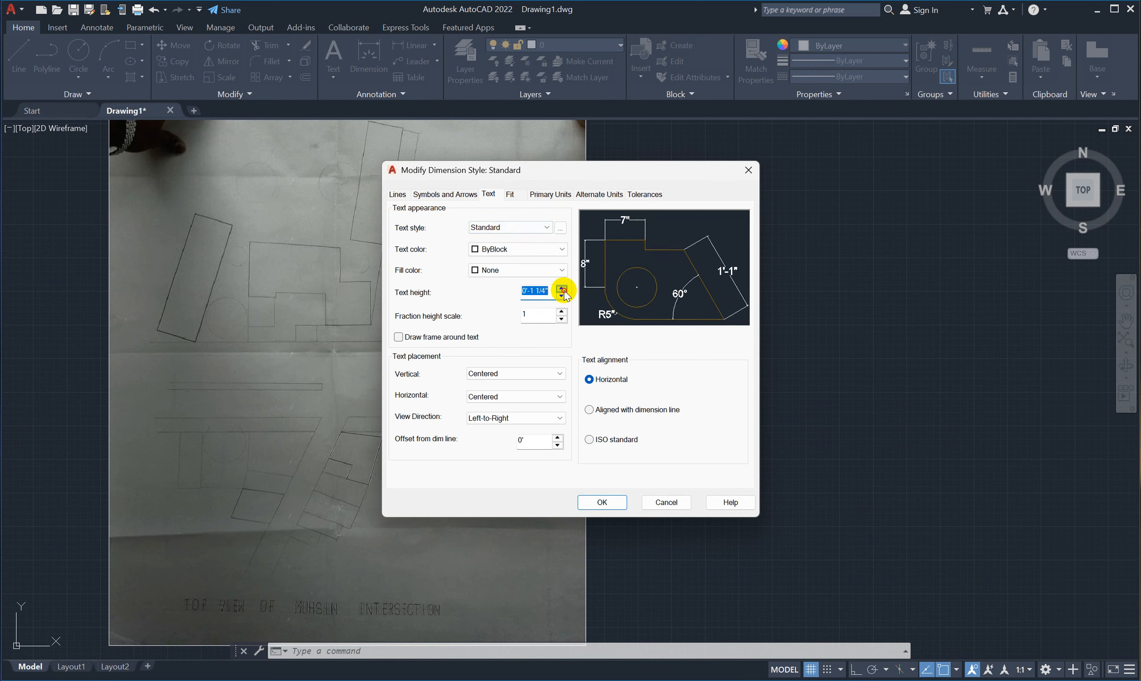
click(563, 289)
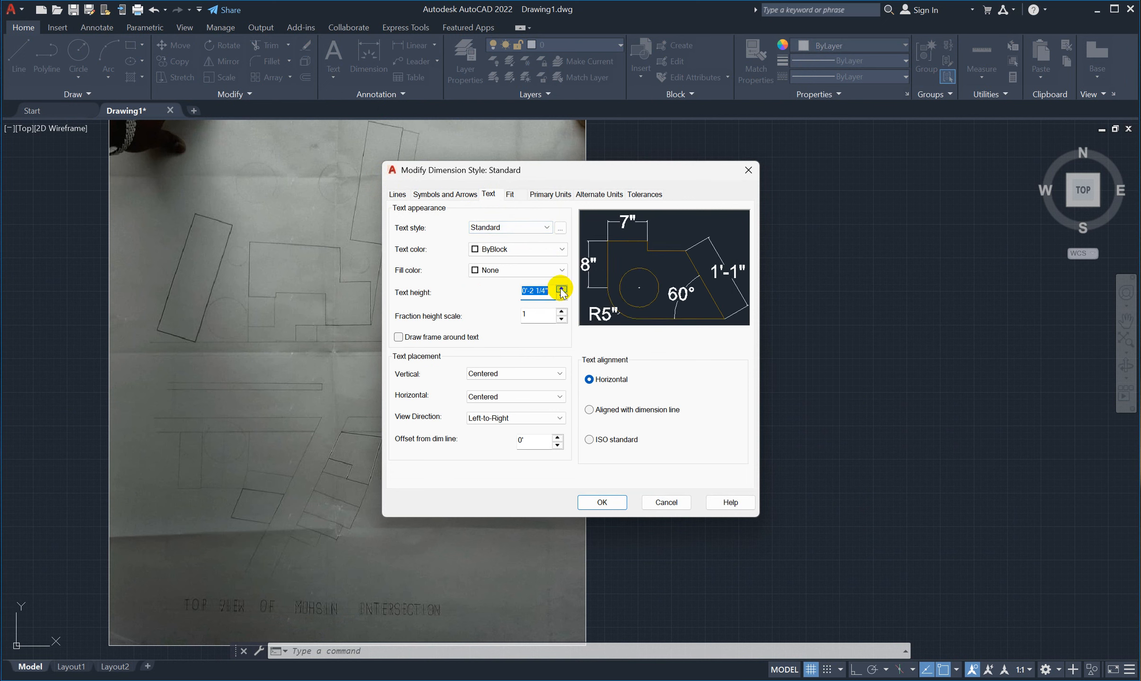
click(429, 195)
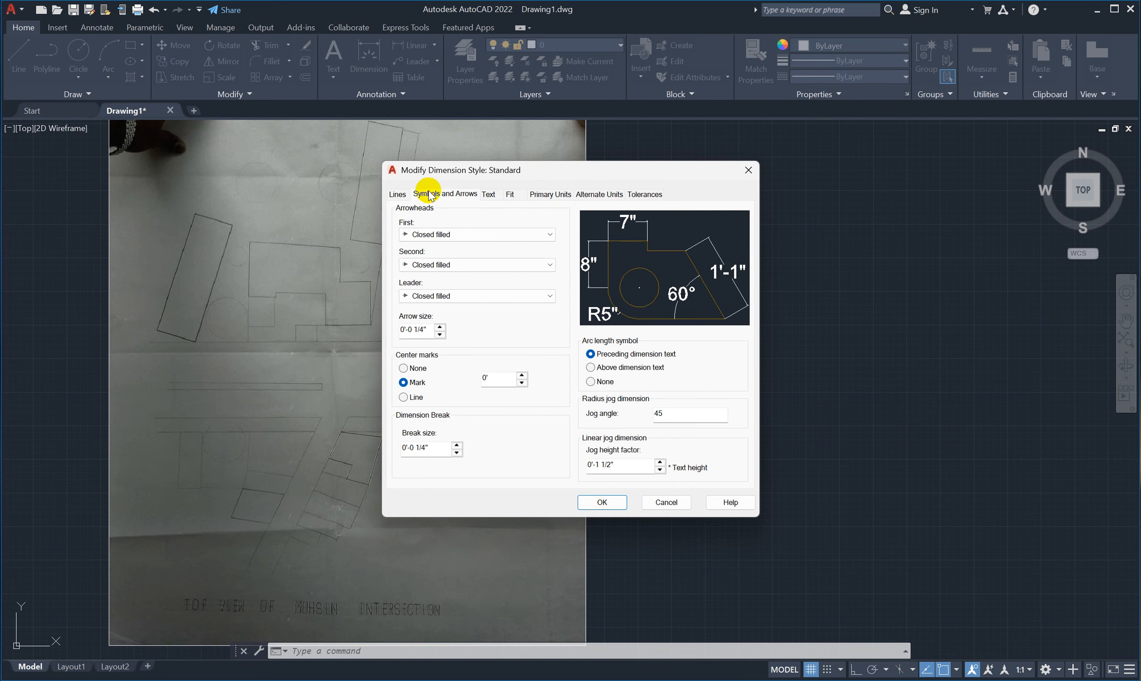
click(406, 198)
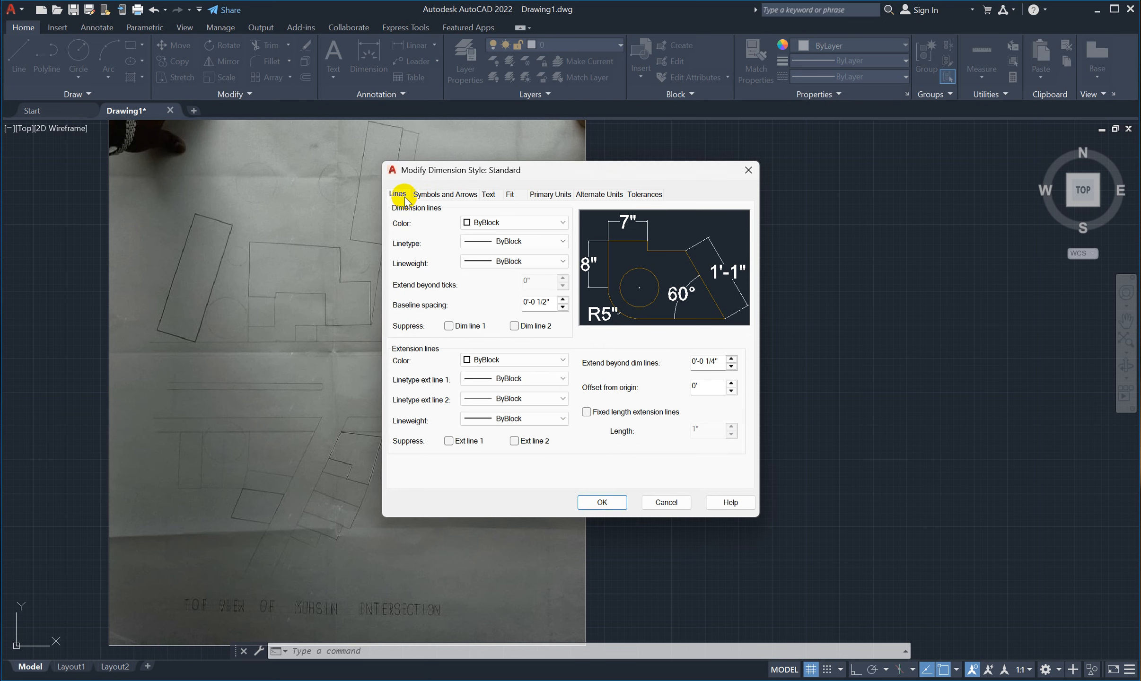
click(603, 502)
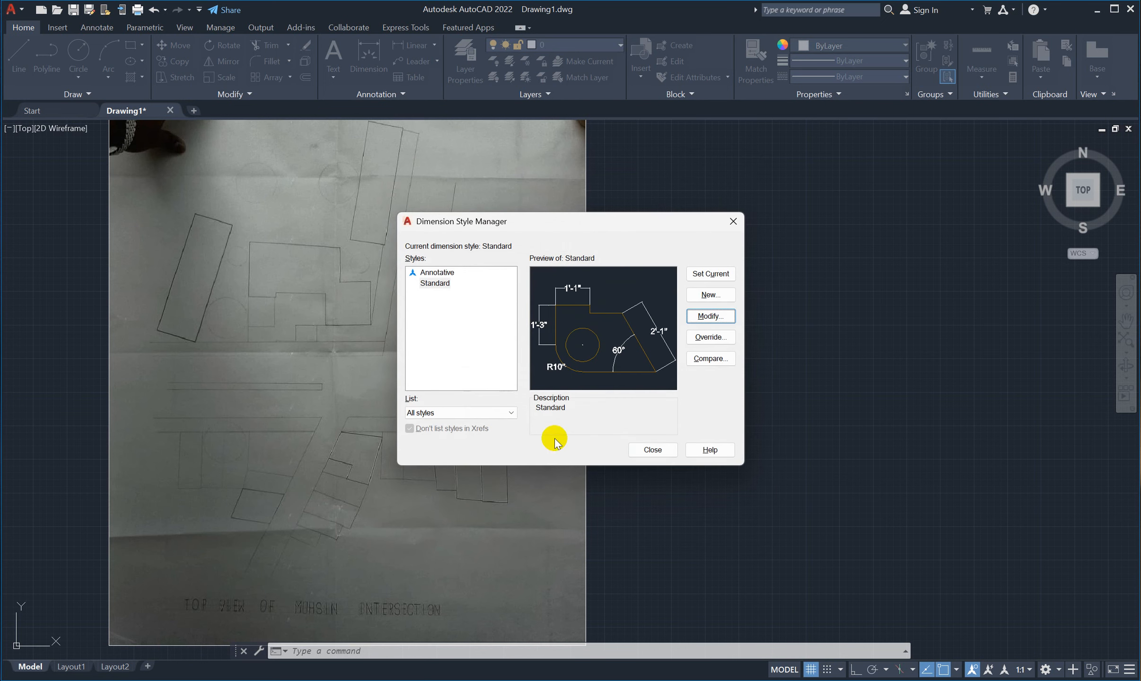
click(653, 448)
Trace the lower edge of the four-sided building east of the upper road with a line between its two corners
scroll(349, 212, up, 4)
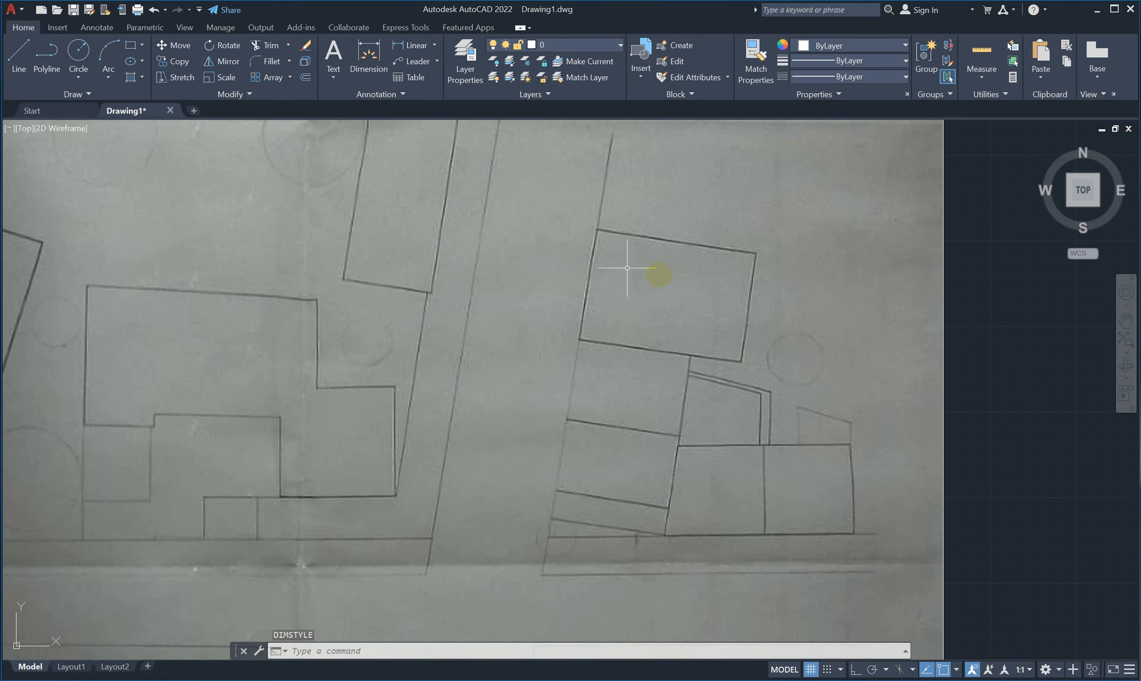
click(19, 51)
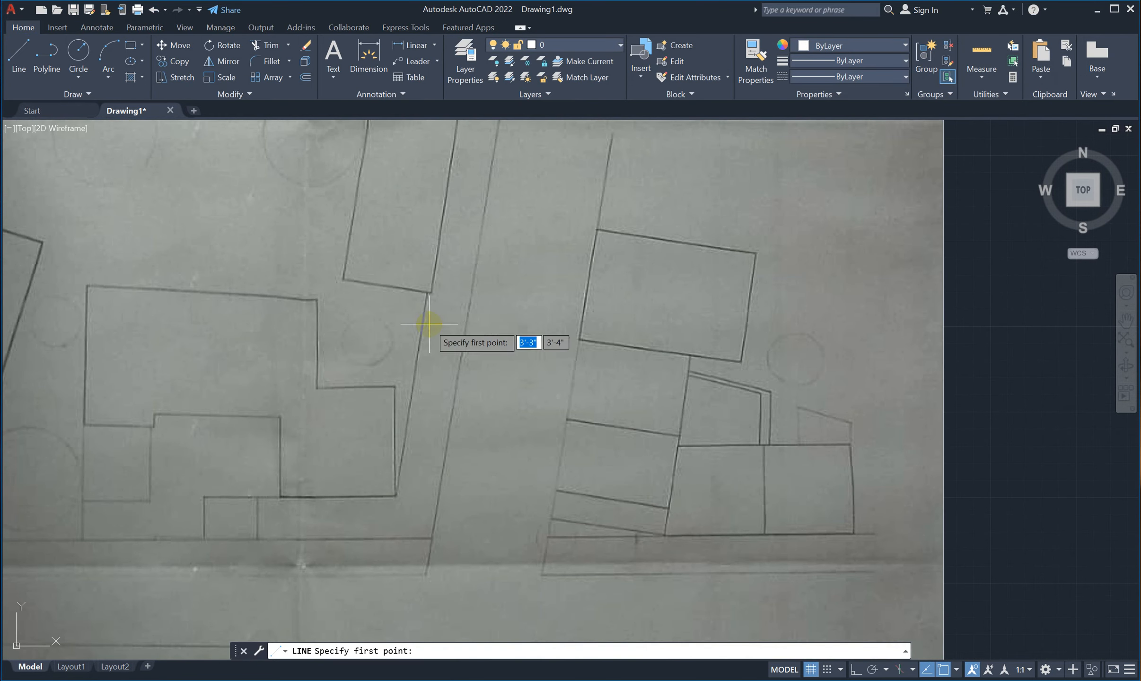
click(580, 338)
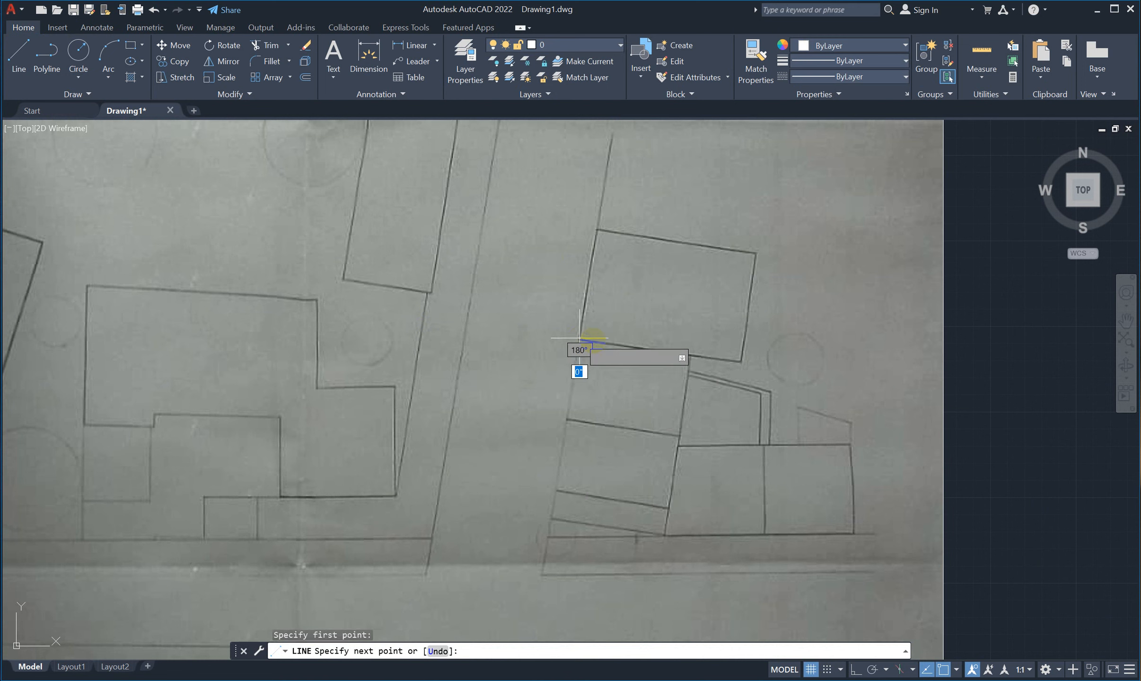
click(740, 360)
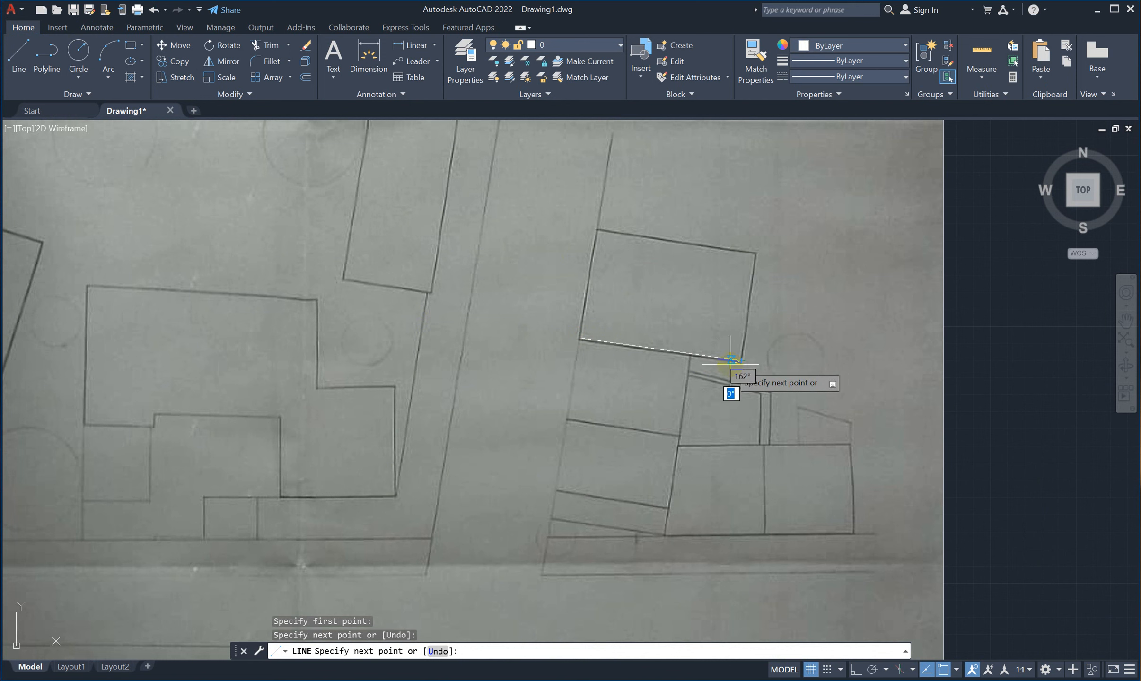
key(Escape)
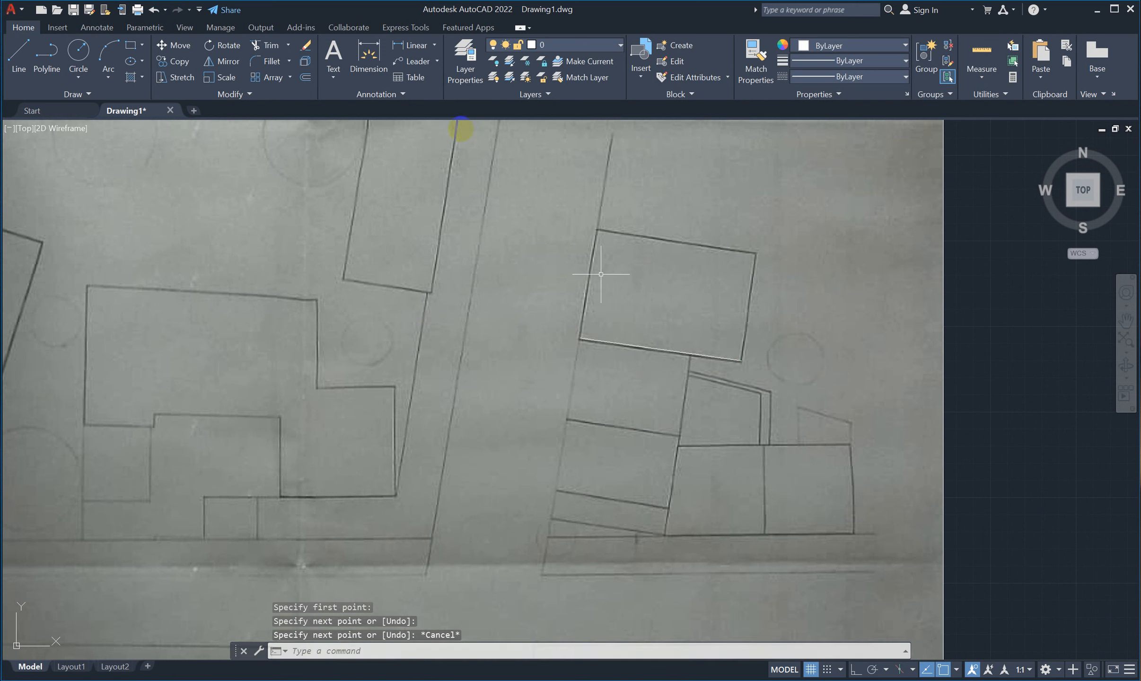
Add a horizontal linear dimension between the traced line's endpoints, placed just below the line
click(418, 46)
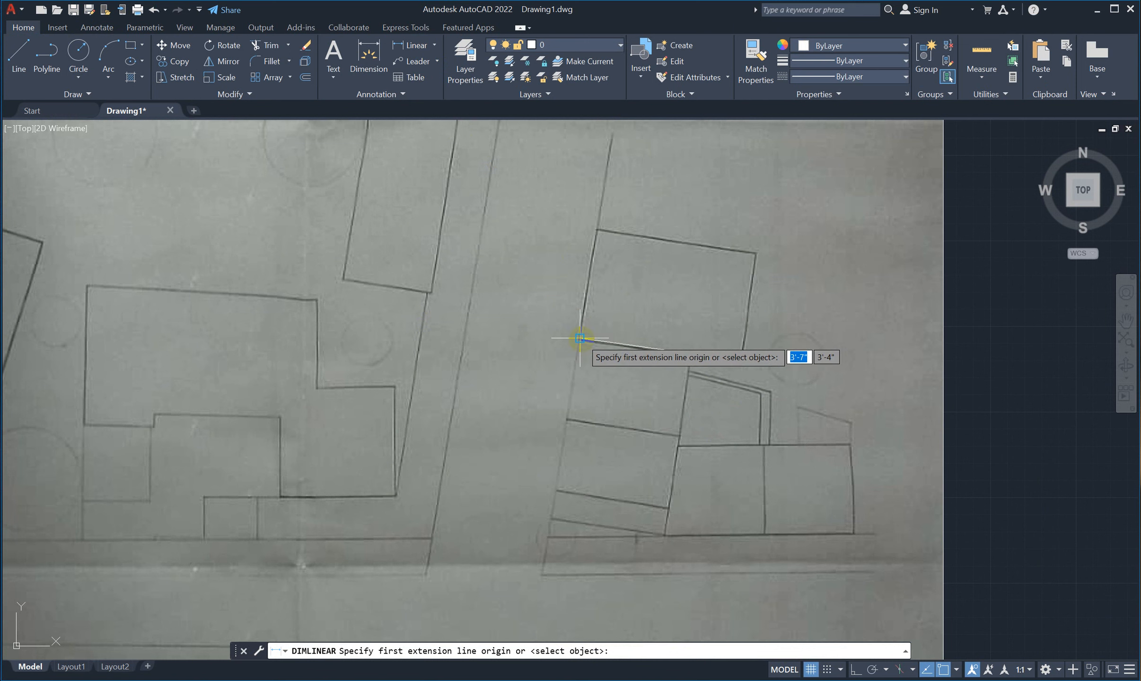
click(581, 338)
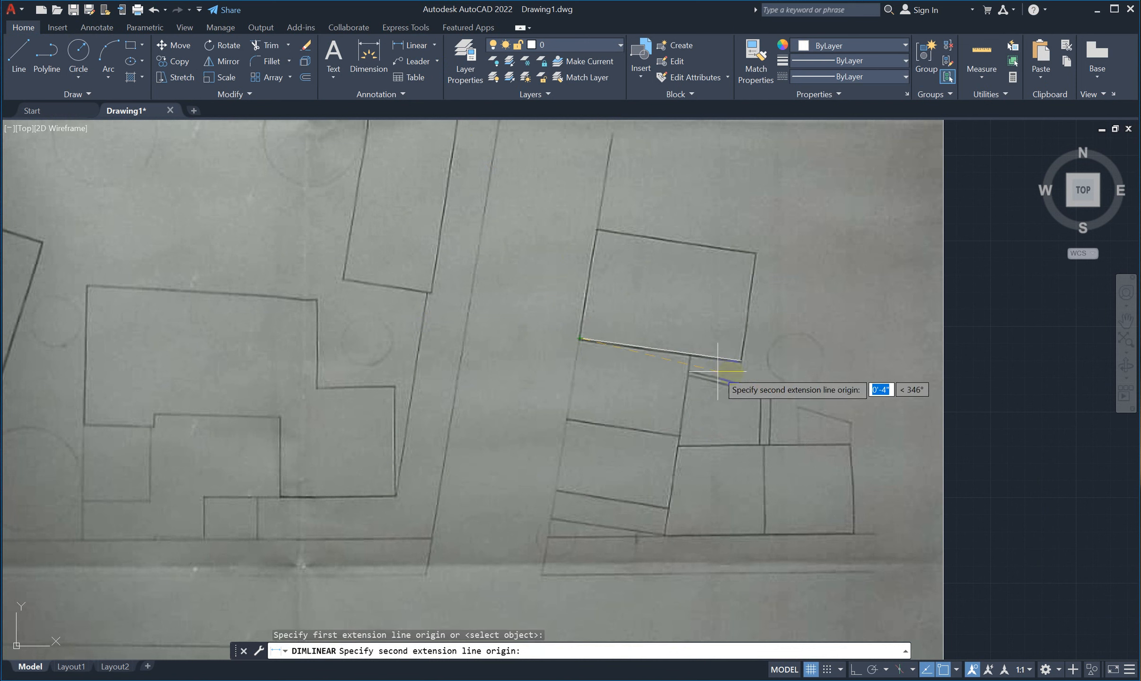
click(742, 361)
click(739, 397)
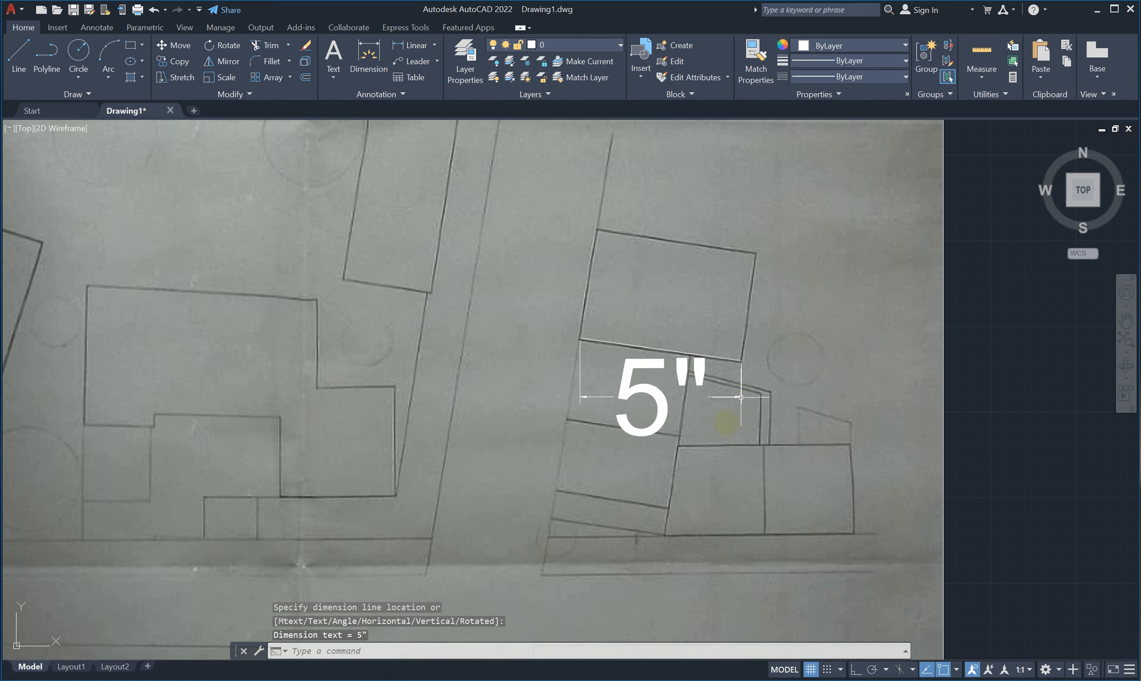
scroll(637, 407, down, 4)
scroll(646, 403, up, 6)
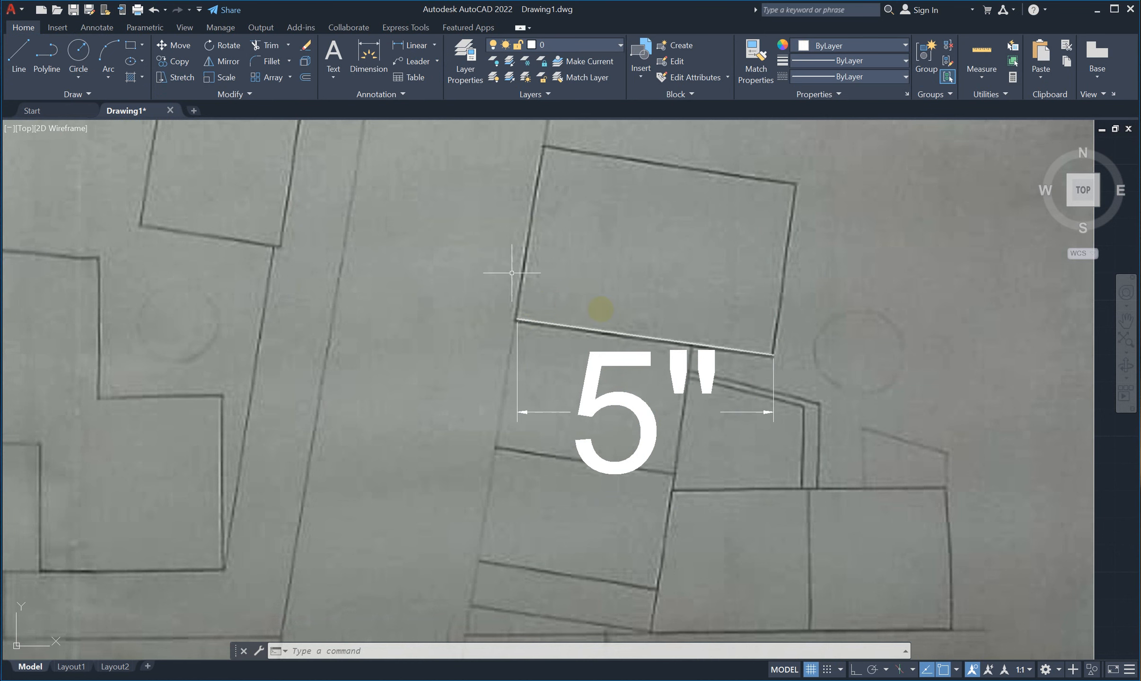
Delete the linear dimension below the traced line
scroll(586, 305, down, 12)
scroll(585, 305, up, 12)
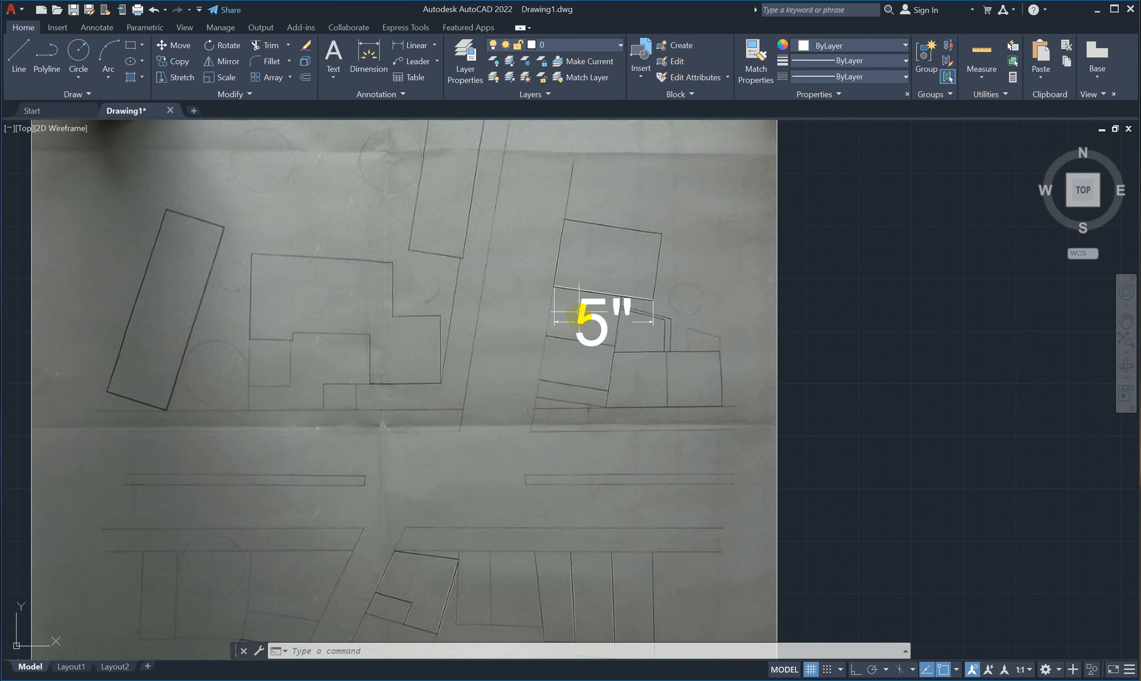
click(584, 322)
key(Delete)
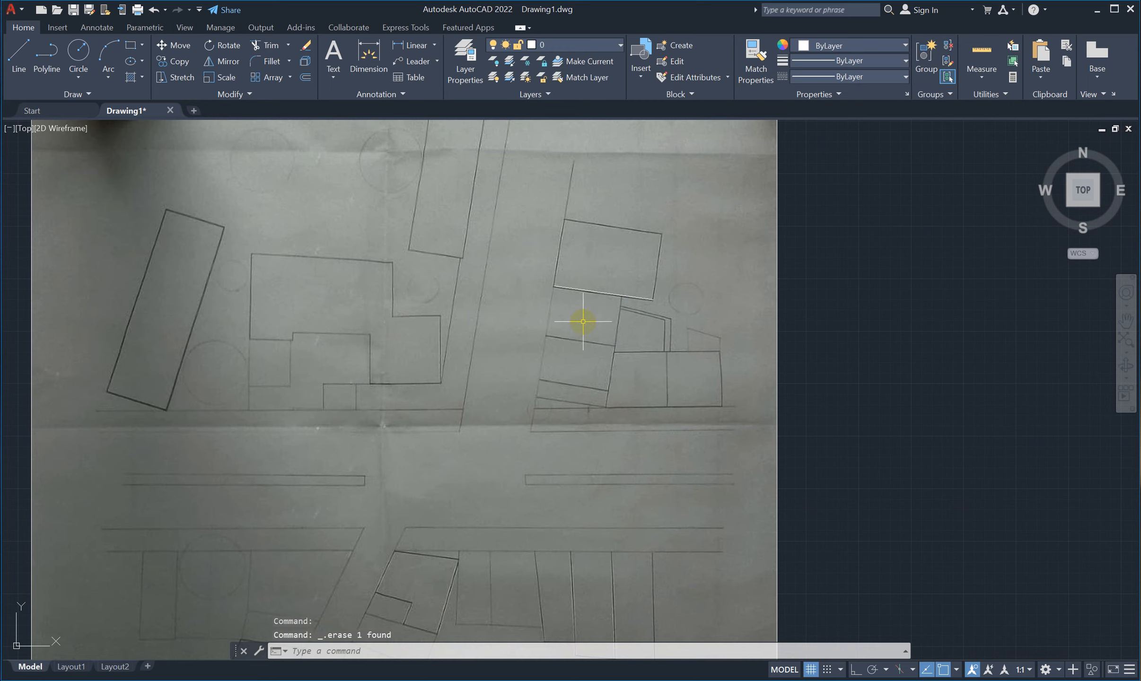
Start scaling the sketch image together with the traced line, using the line's western endpoint as the base point
scroll(560, 345, down, 4)
scroll(584, 564, up, 3)
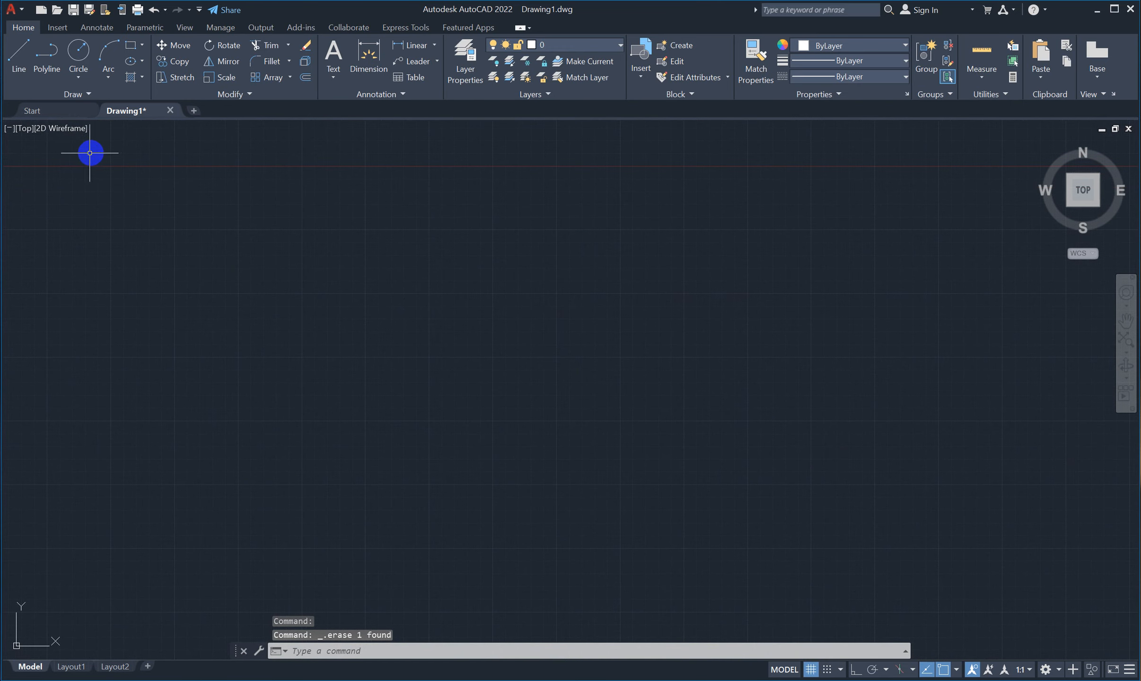
mouse_move(165, 309)
middle_down()
mouse_move(260, 535)
mouse_move(441, 680)
middle_up()
scroll(386, 526, up, 2)
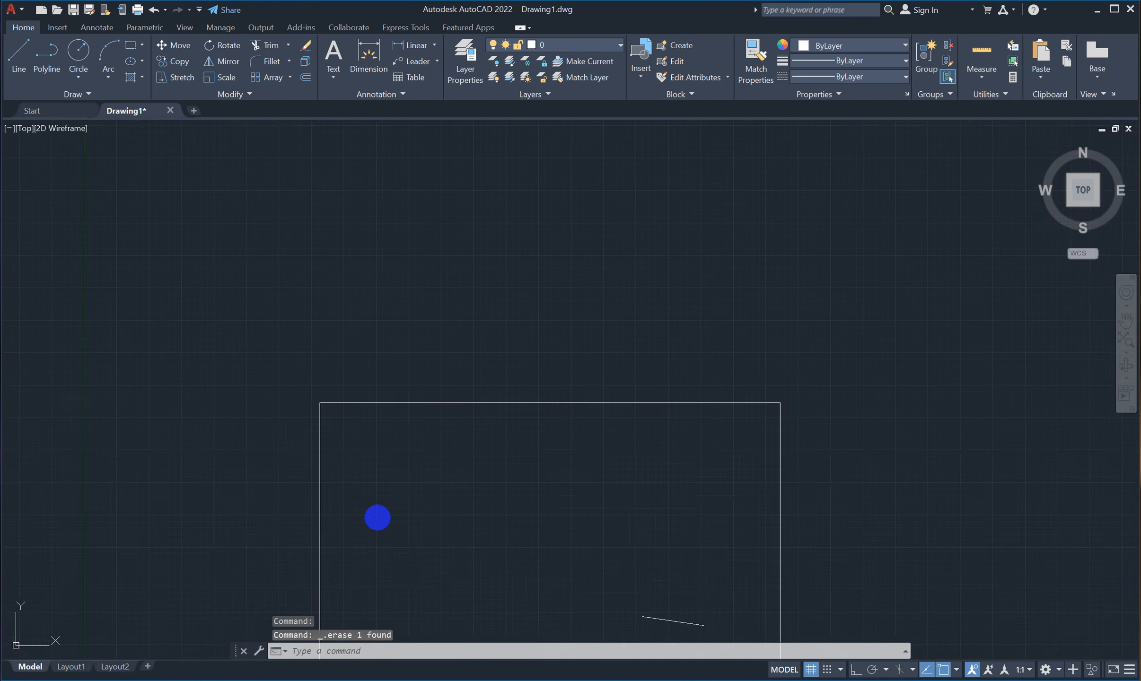
middle_drag(383, 521, 354, 165)
scroll(393, 228, down, 4)
click(558, 405)
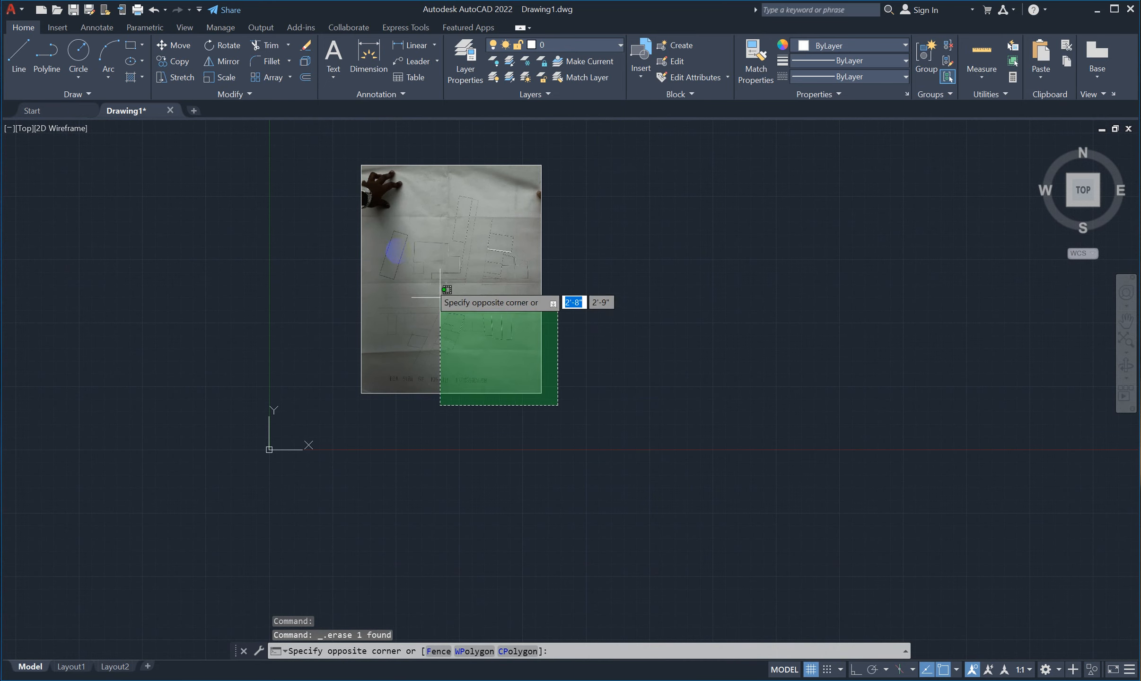
click(343, 181)
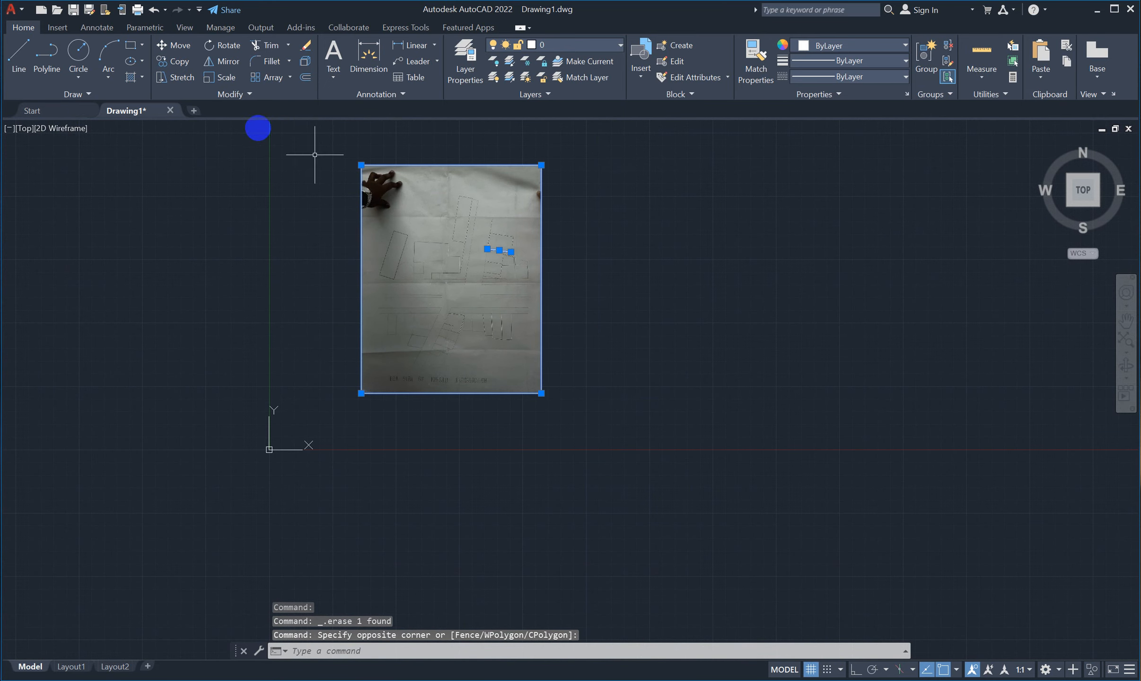
click(209, 79)
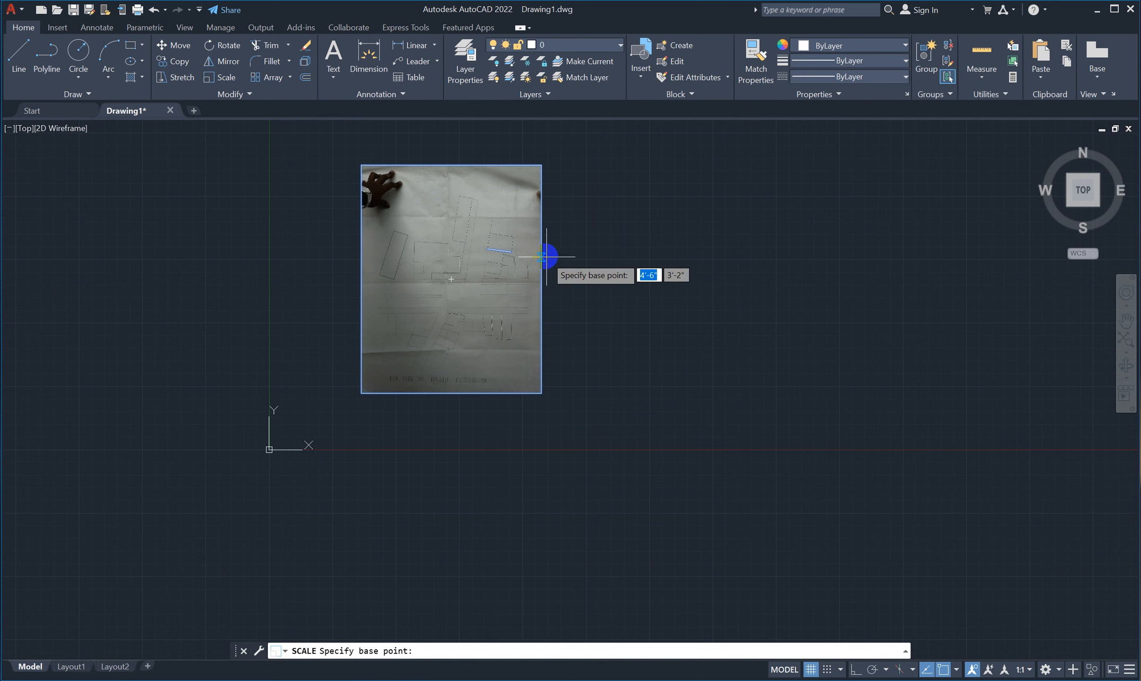
scroll(502, 248, up, 4)
scroll(518, 279, up, 2)
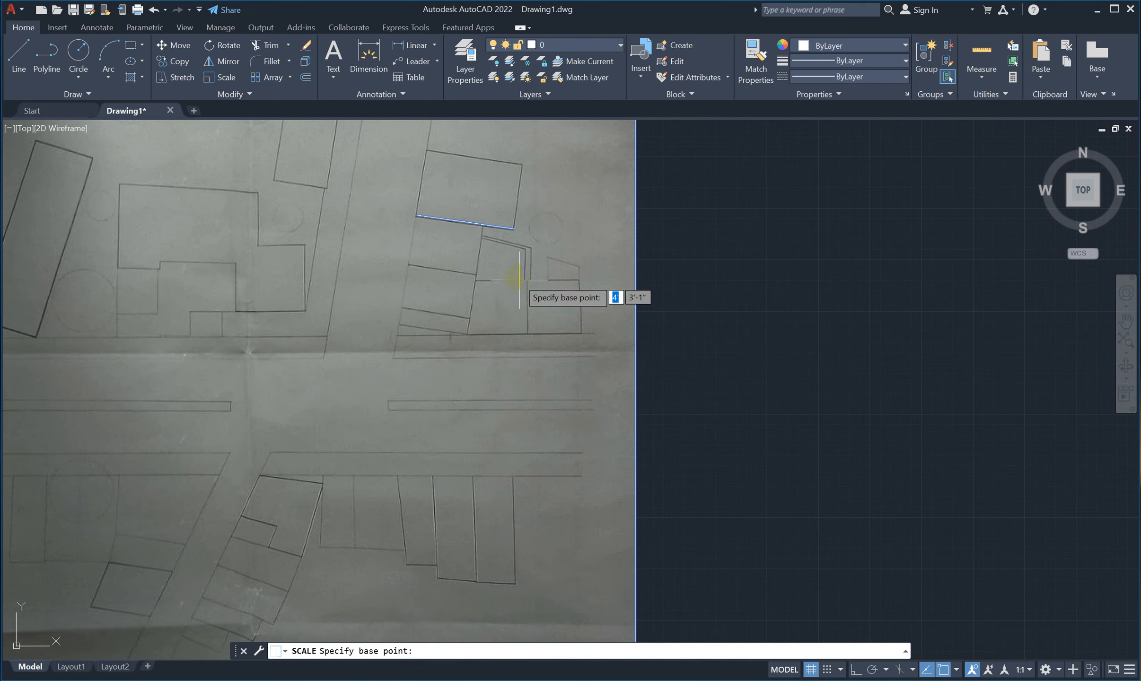
scroll(515, 269, down, 2)
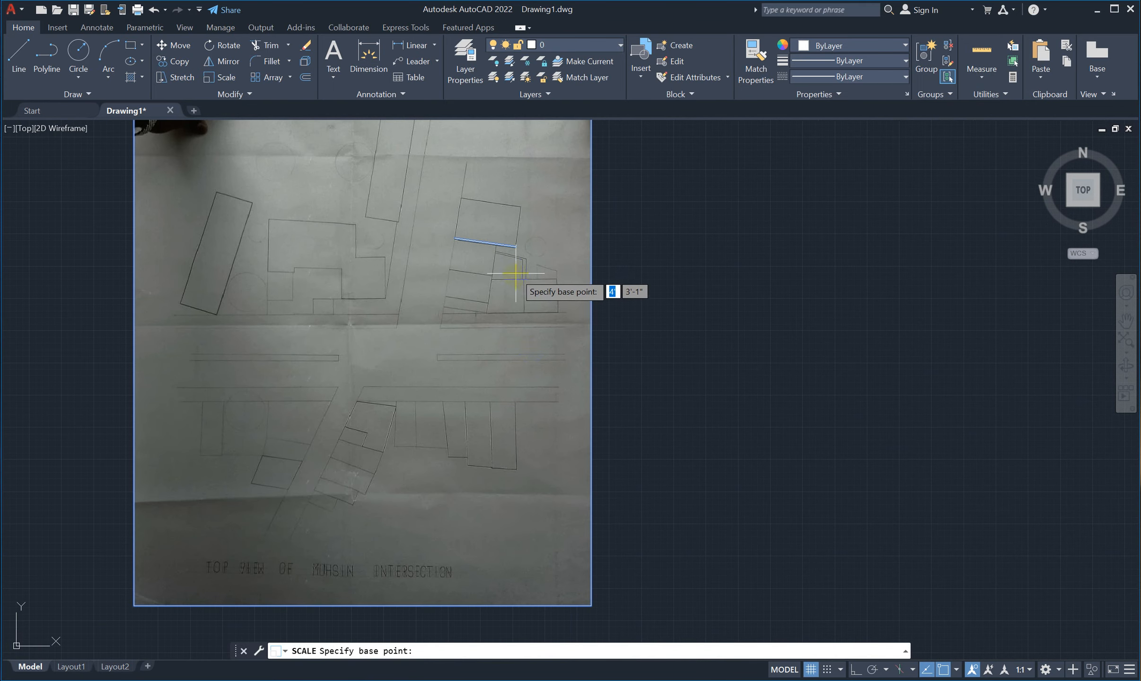
right_click(591, 606)
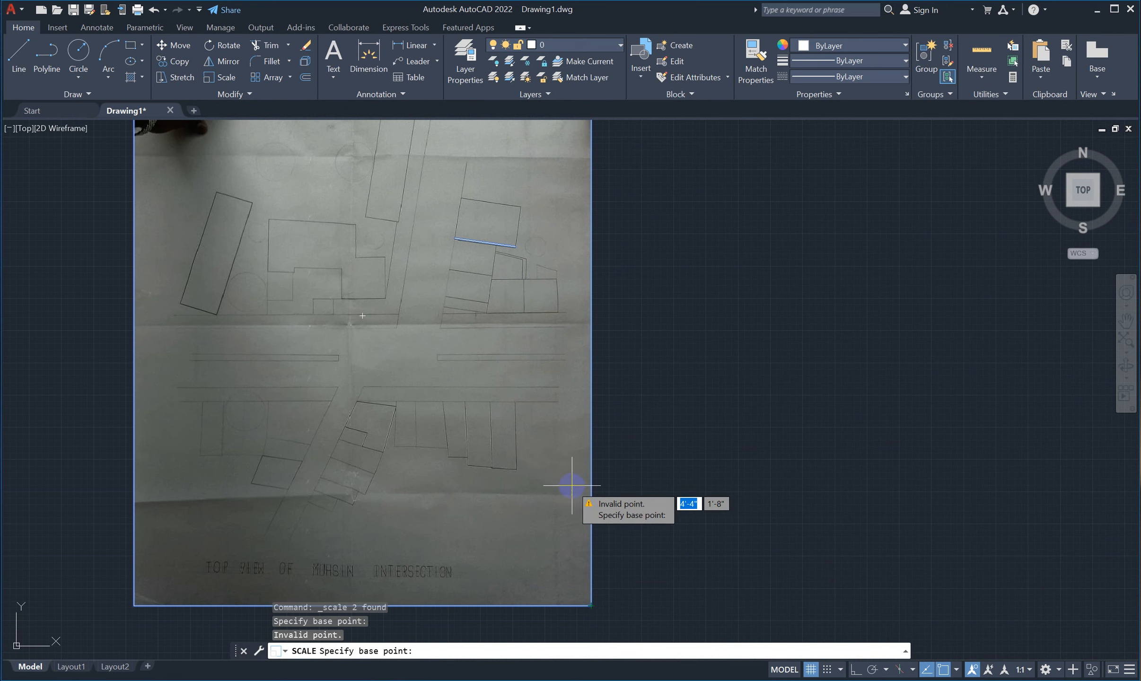
scroll(517, 252, up, 5)
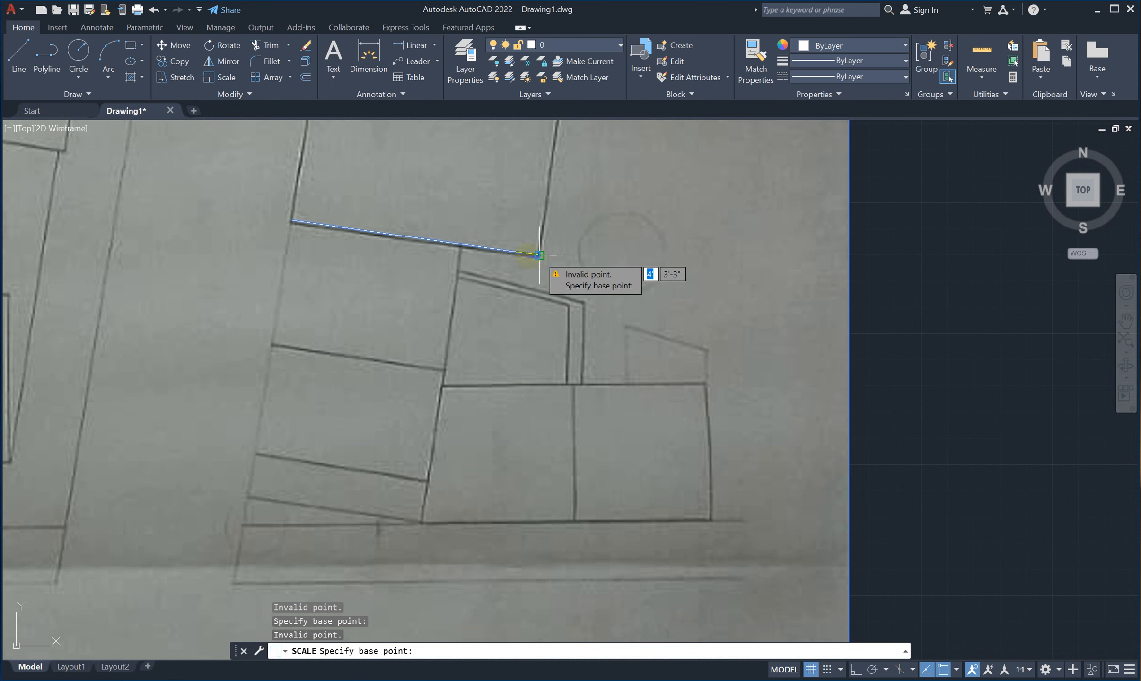
click(292, 221)
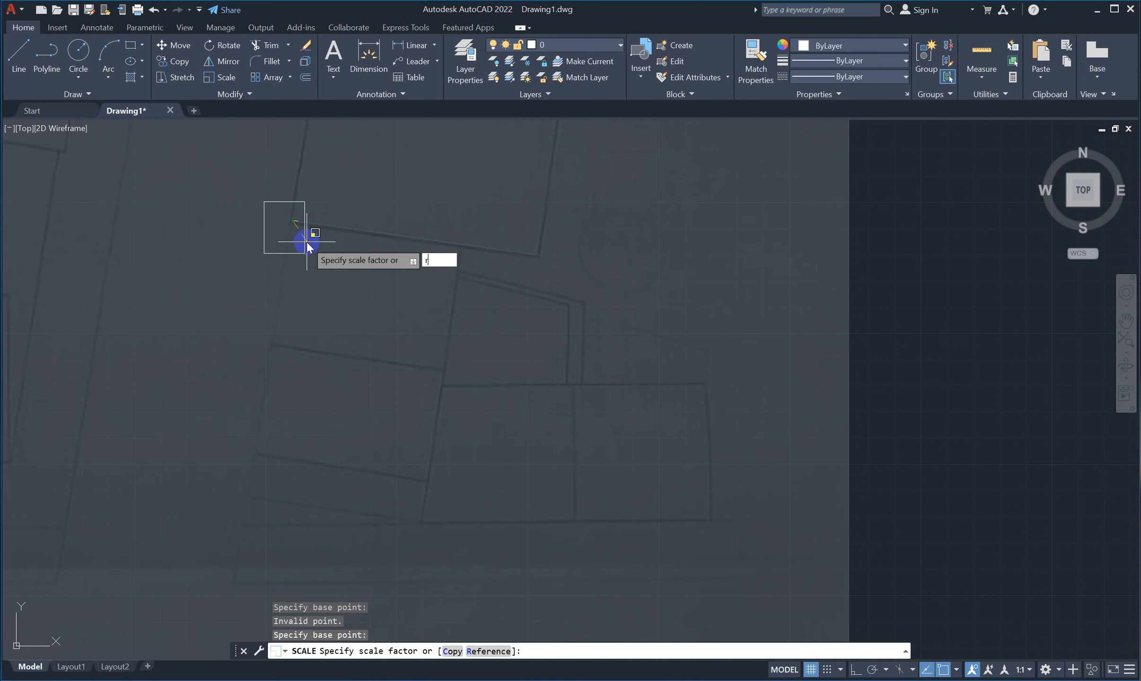
Scale by reference, taking the traced line's two endpoints as the reference length and 49' as the new length
text(r)
key(Return)
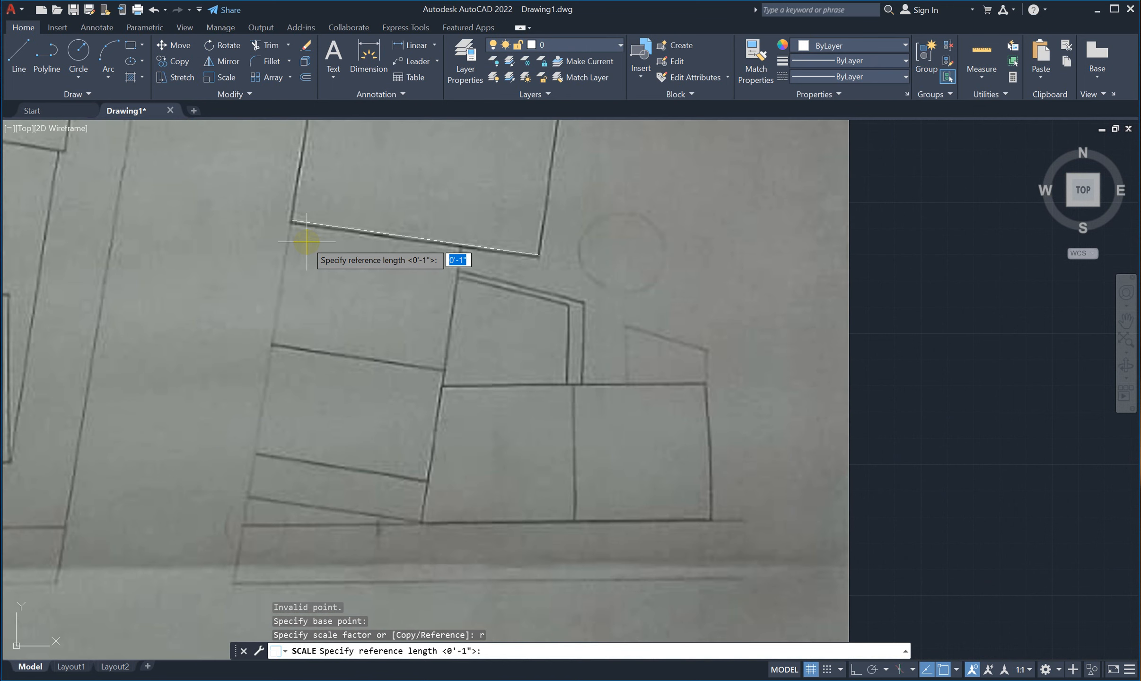
click(293, 220)
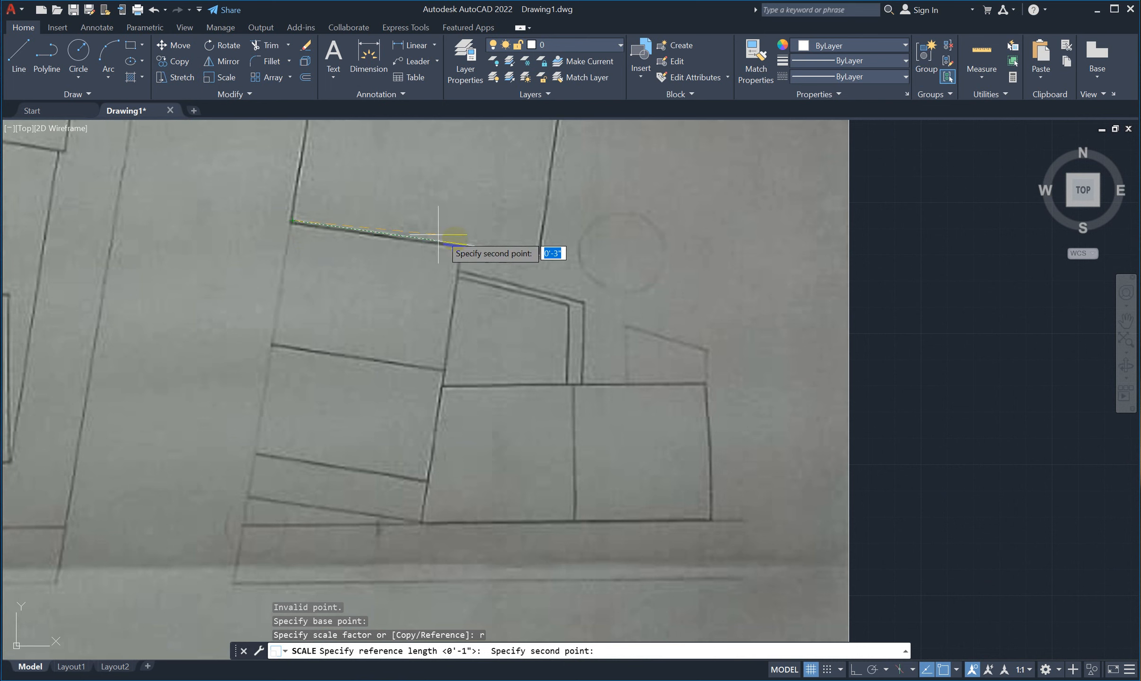
click(540, 255)
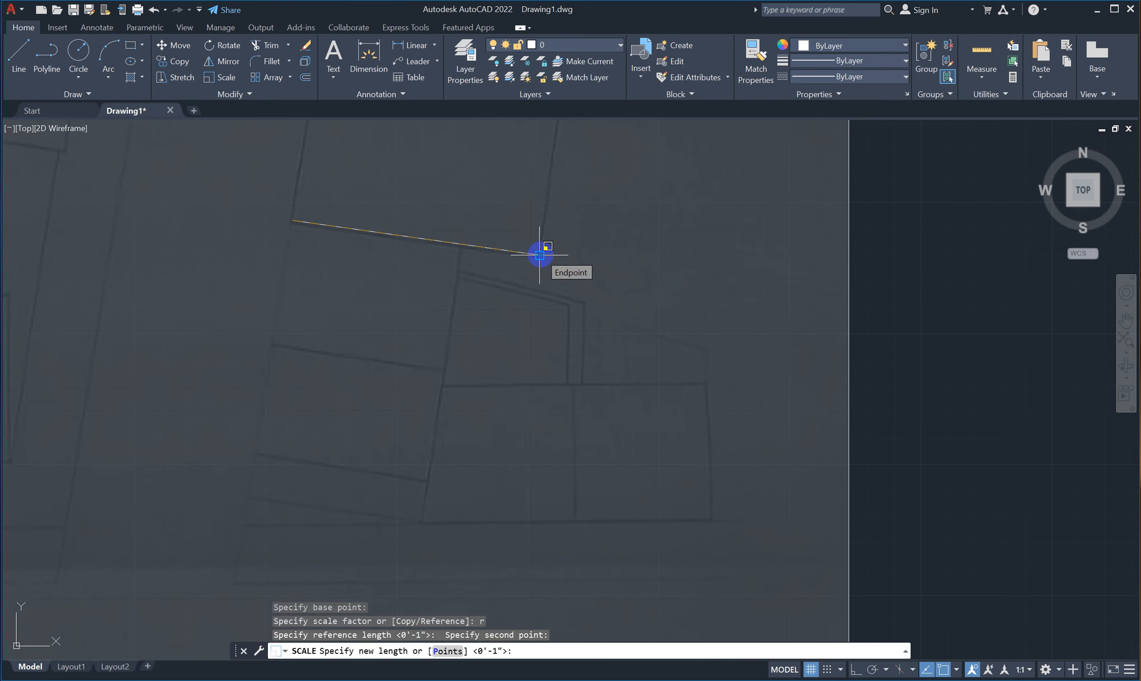
text(49')
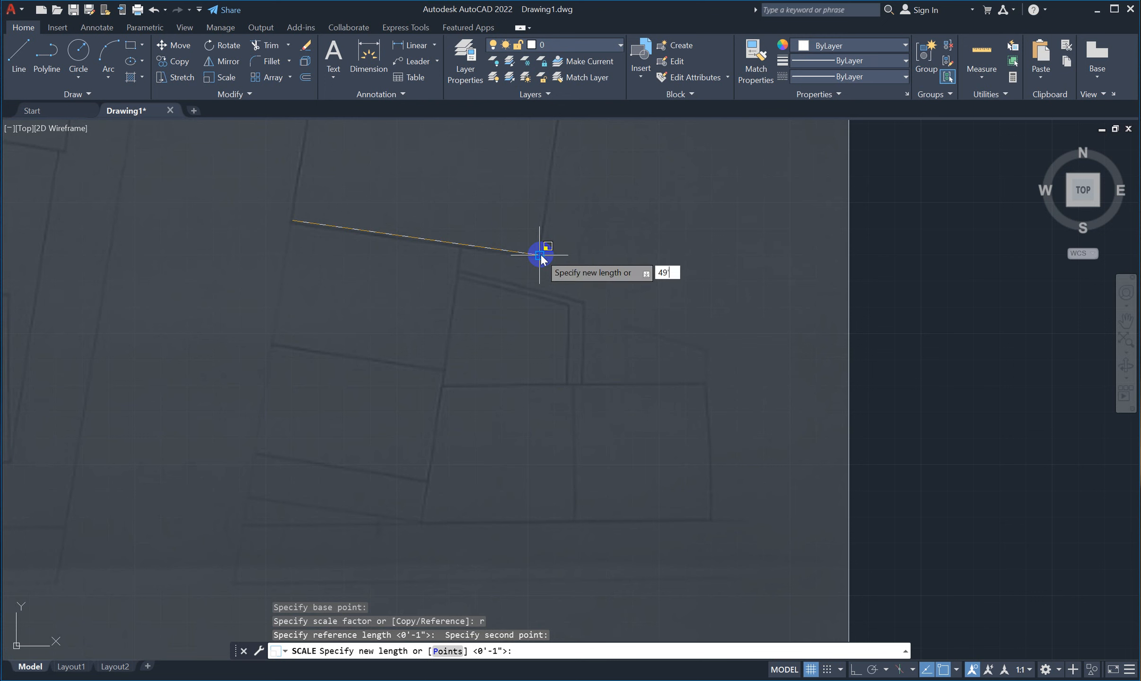
key(Return)
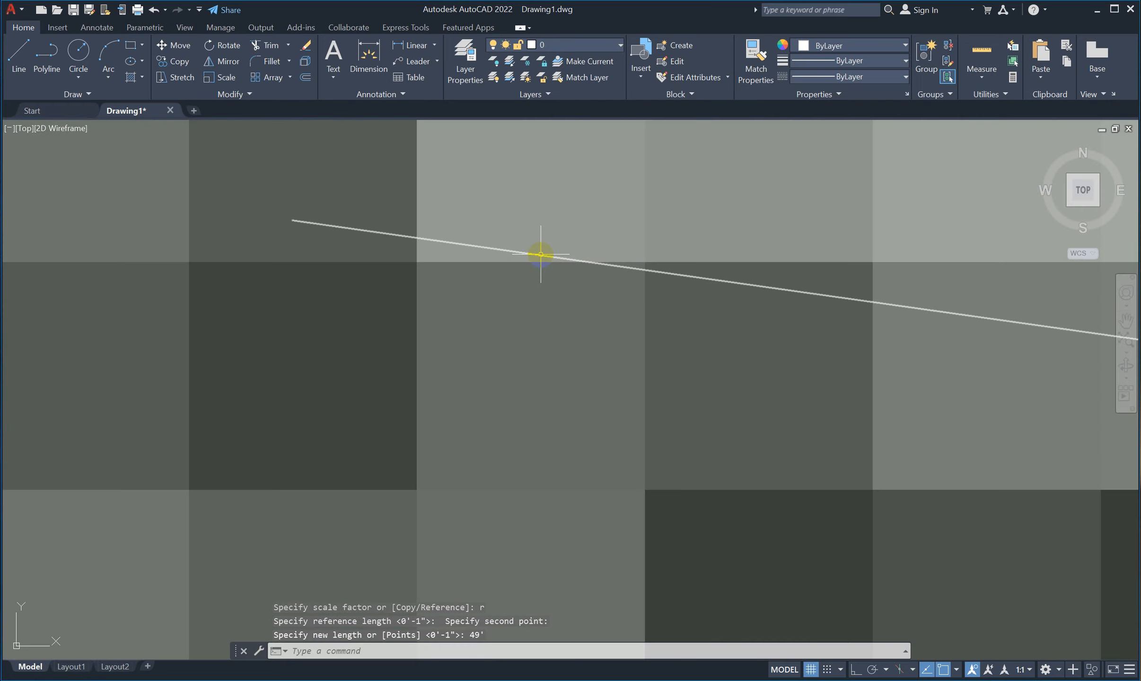
Move the UCS origin off the building corner to an empty spot southwest of the sketch image
scroll(561, 254, down, 10)
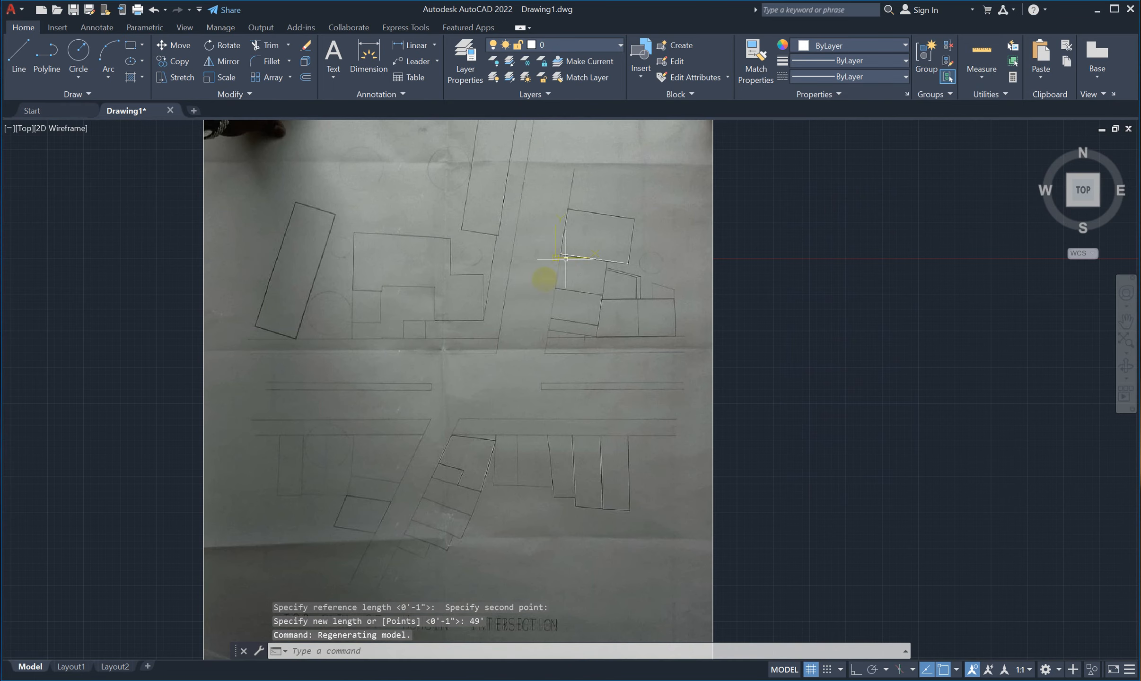
scroll(535, 298, up, 4)
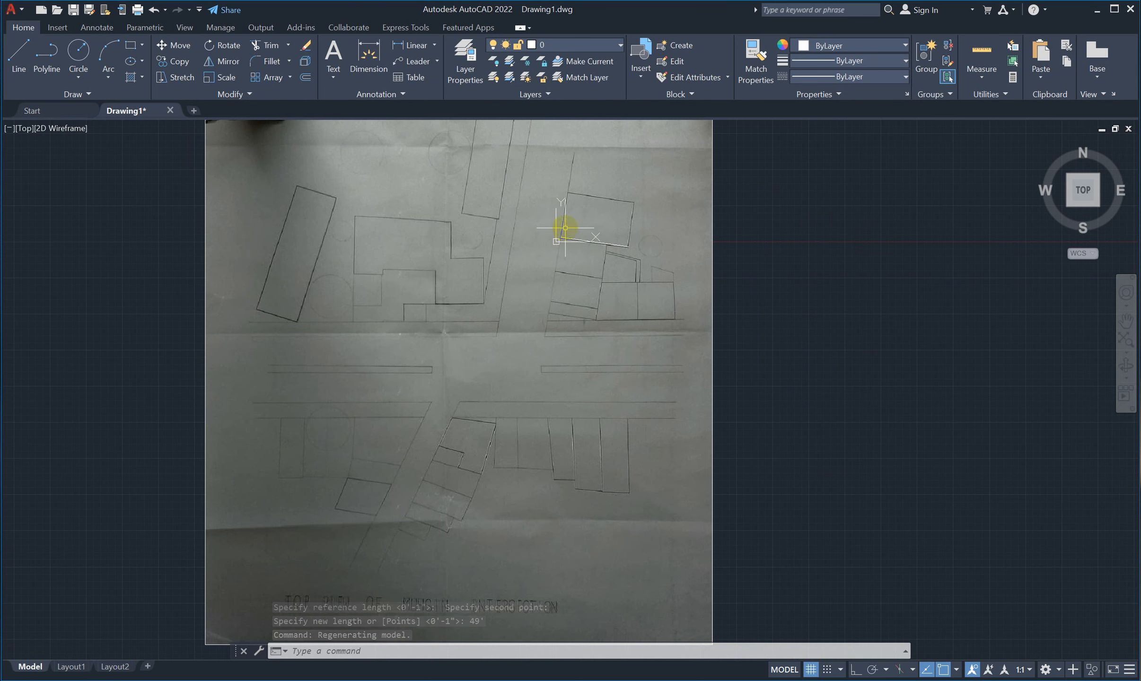
scroll(555, 248, down, 2)
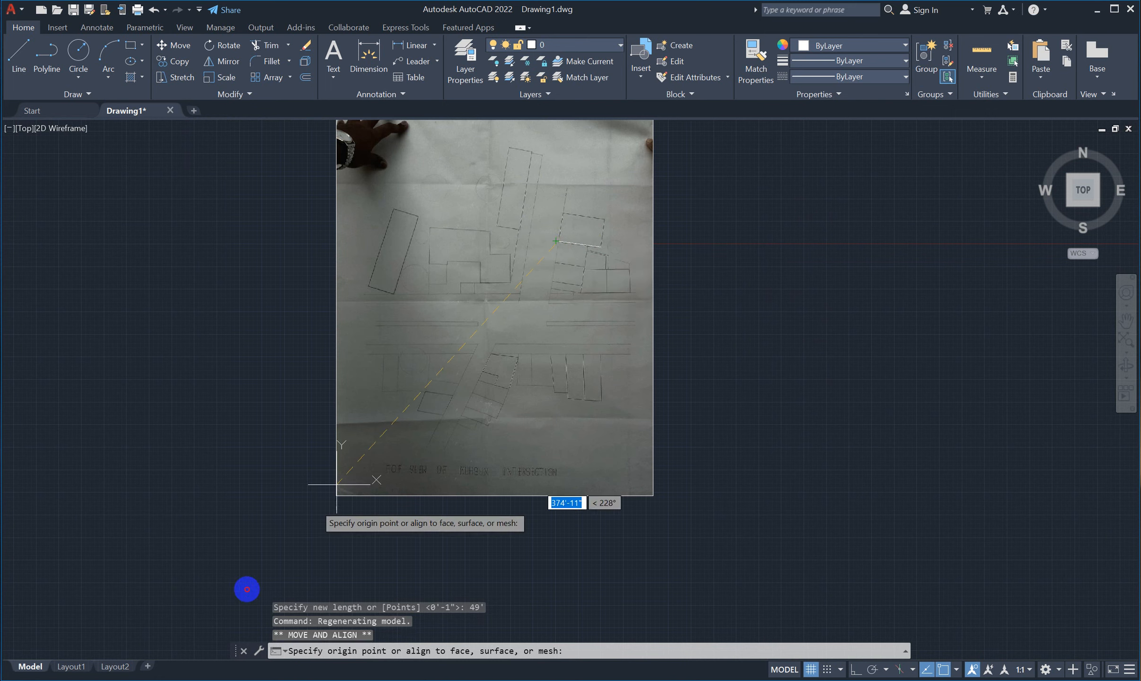
click(103, 635)
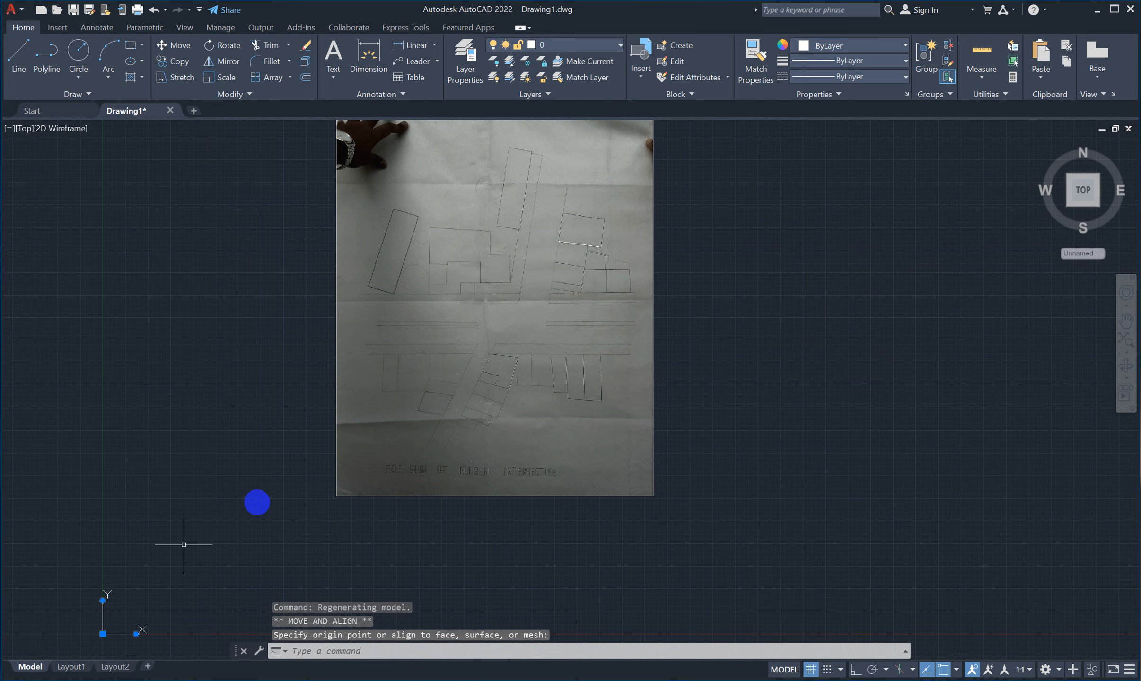
Add a horizontal linear dimension between the scaled line's endpoints, placed below it, and examine the dimension text
scroll(587, 195, up, 6)
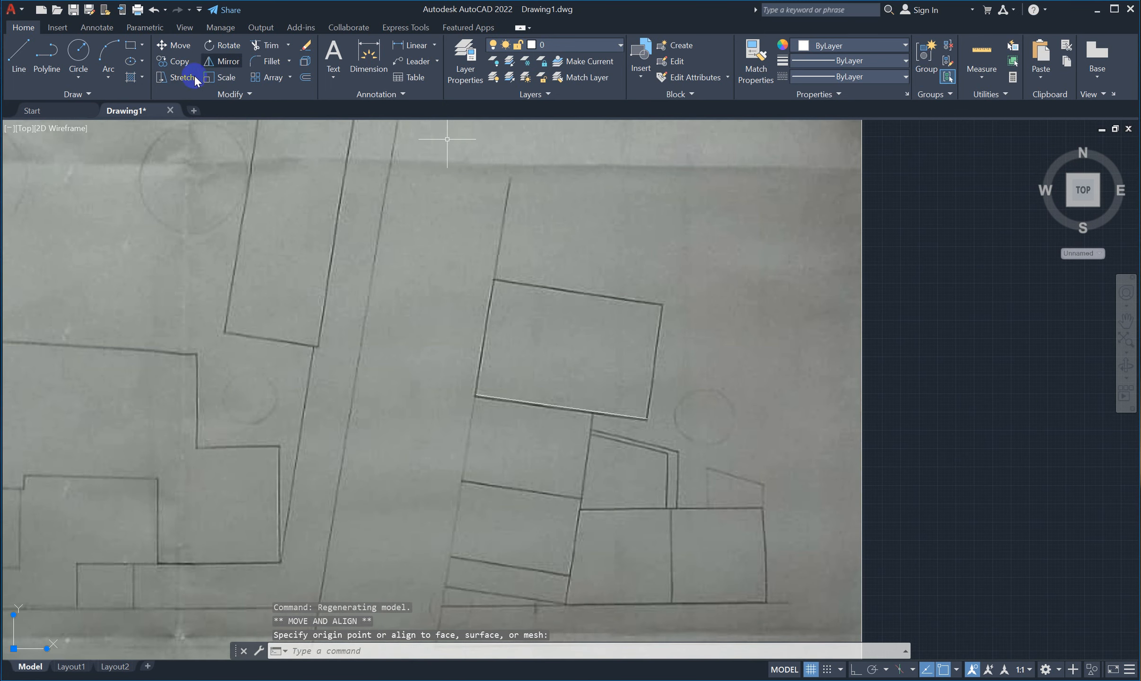
click(411, 44)
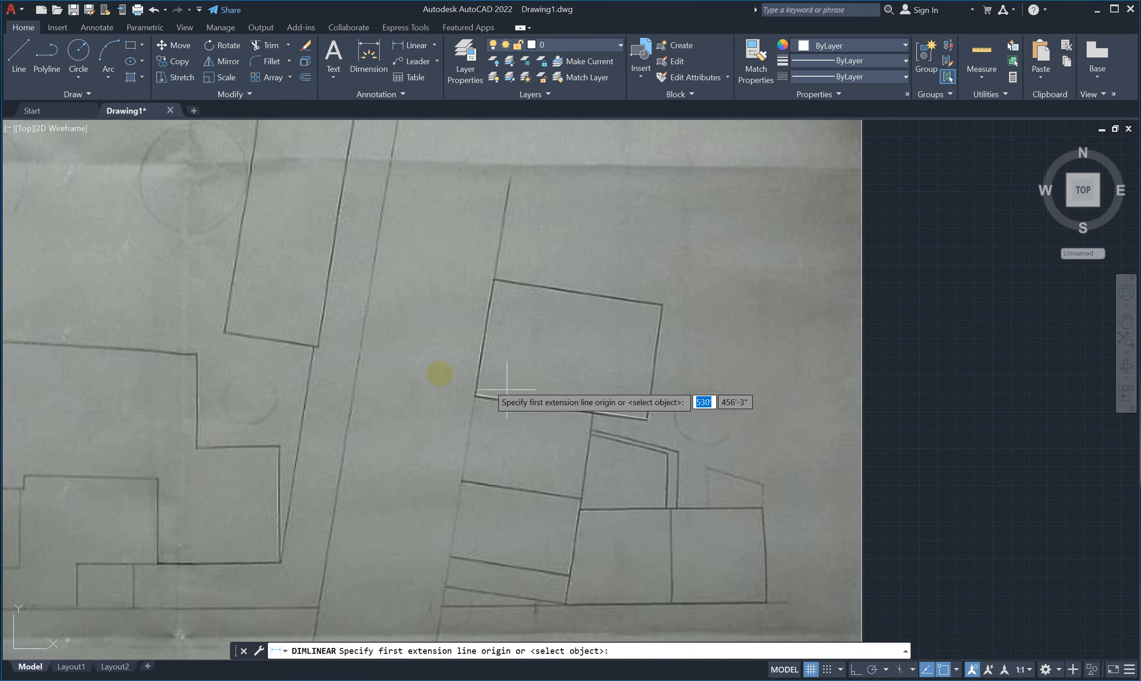
click(474, 395)
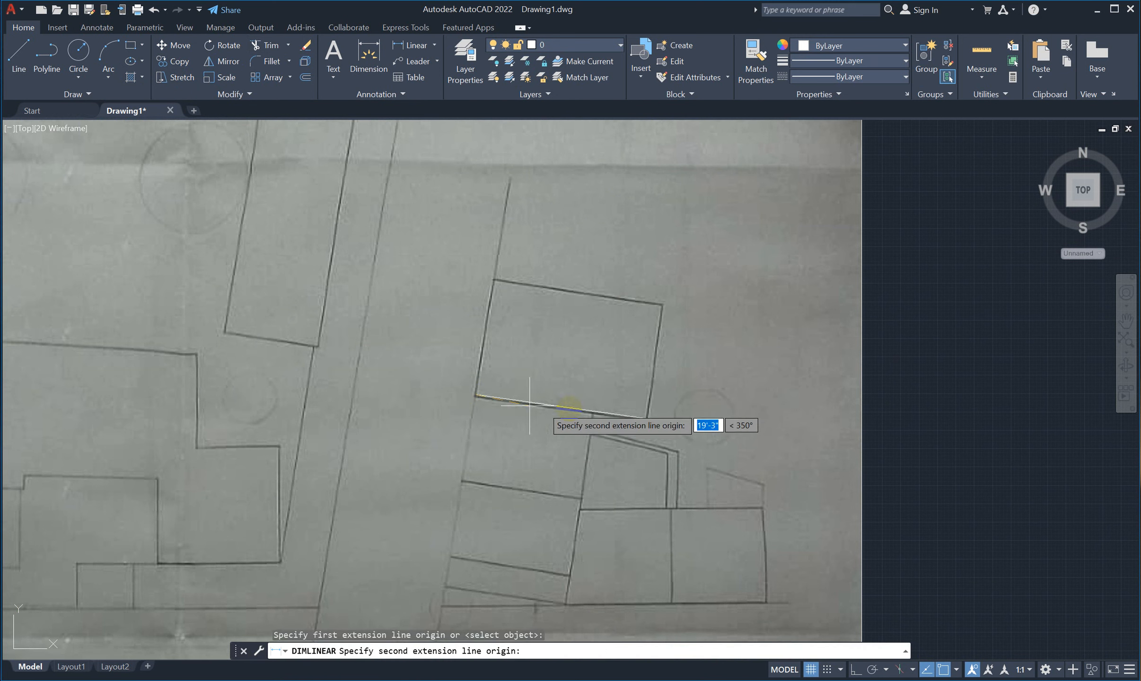
click(647, 418)
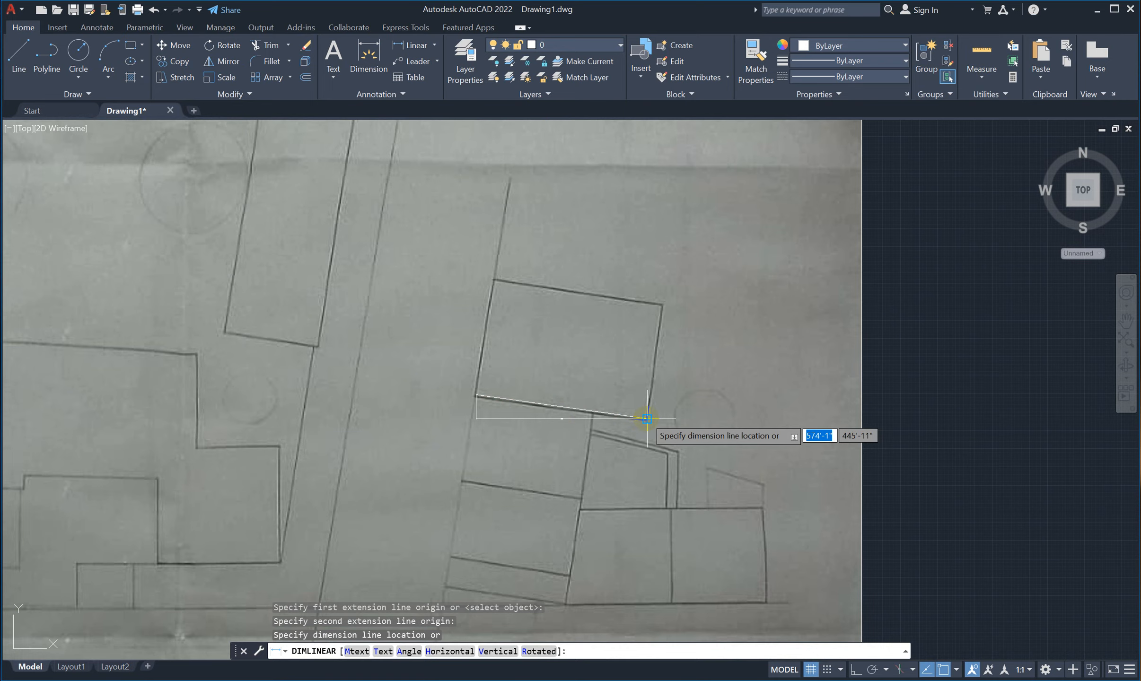
click(641, 446)
scroll(555, 449, up, 10)
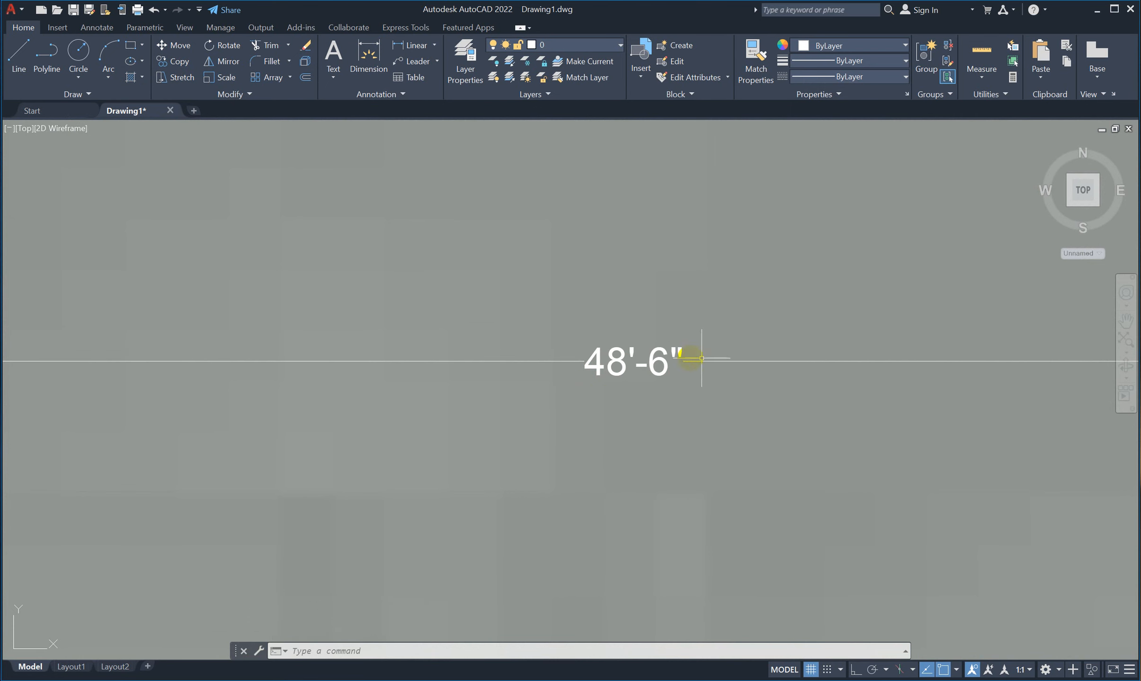
Stretch the traced line's western endpoint slightly west onto the sketched building's corner and check the dimension below it
scroll(558, 377, down, 8)
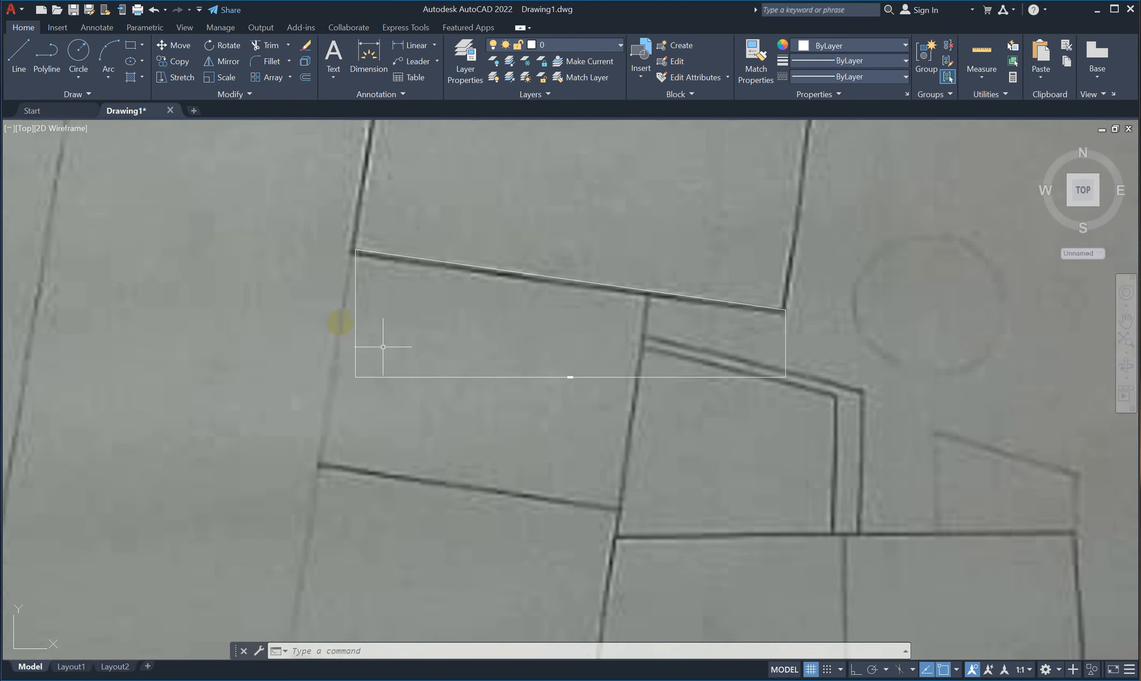
scroll(350, 294, up, 4)
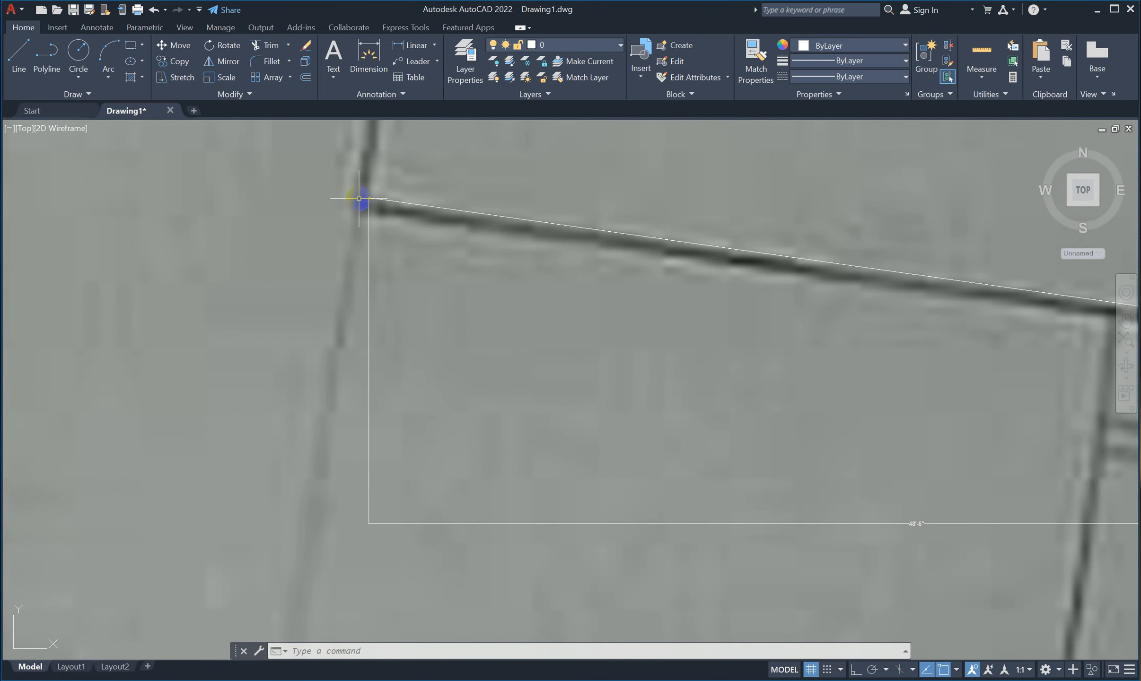
click(369, 197)
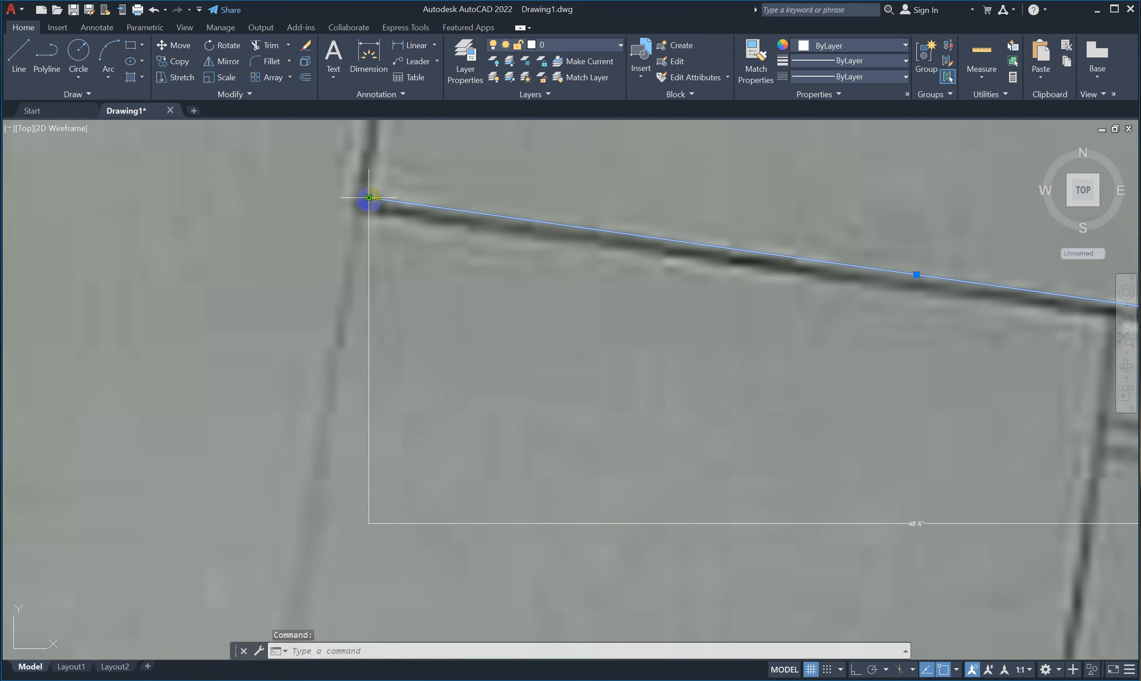
click(368, 198)
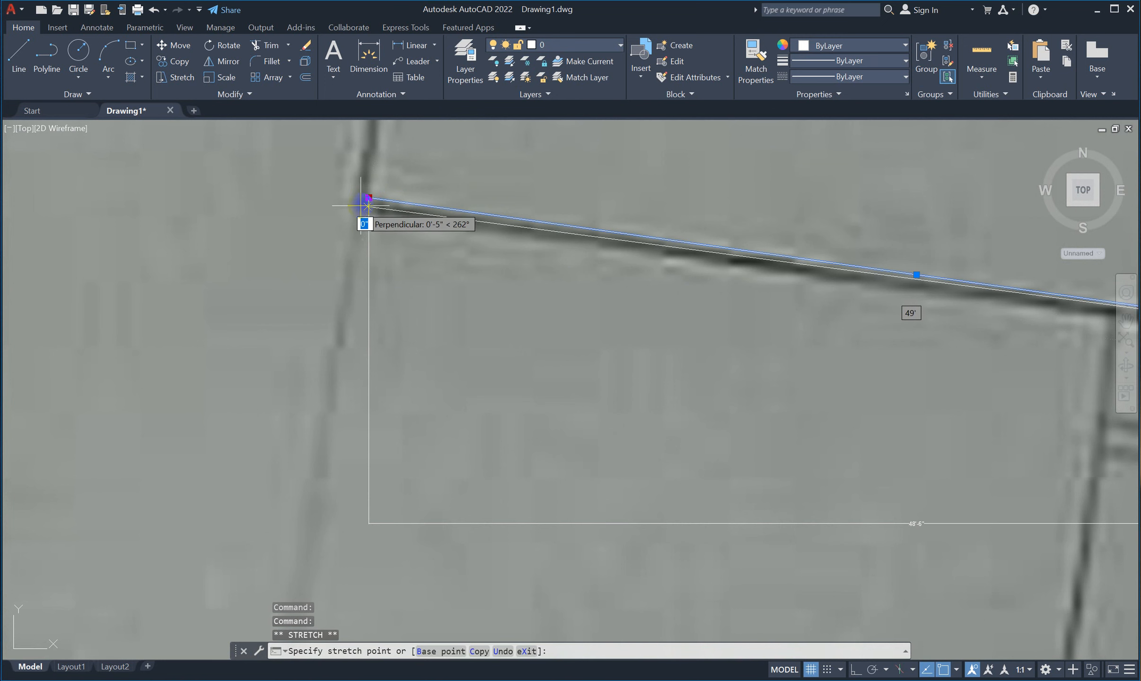
click(359, 205)
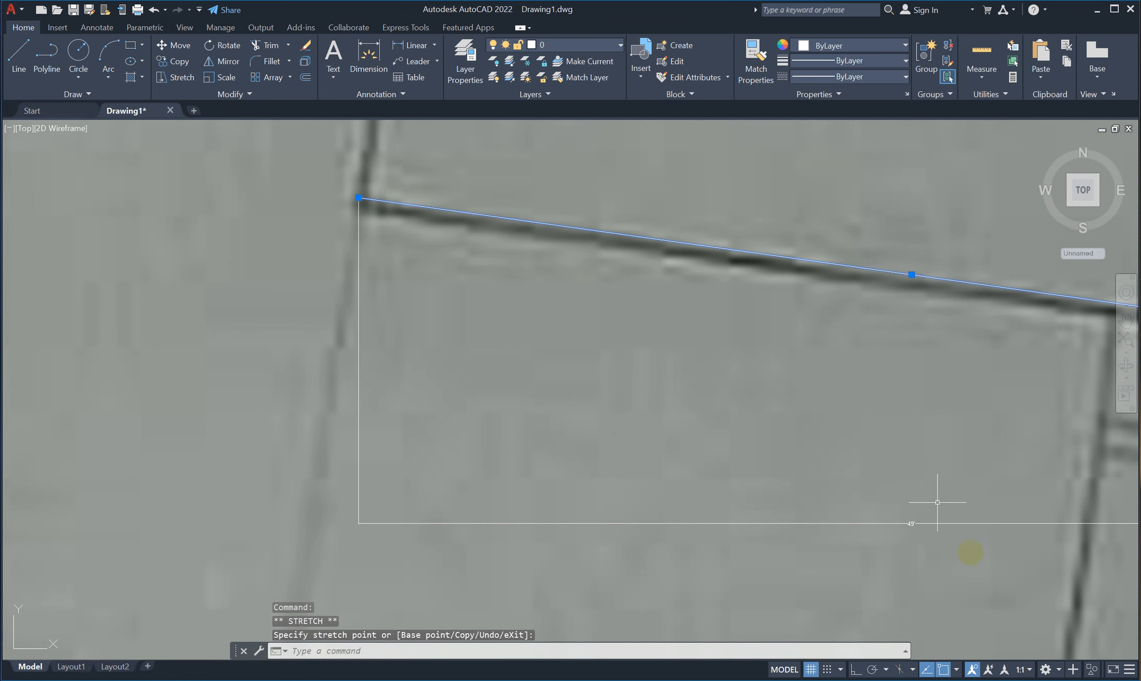
scroll(937, 503, up, 3)
scroll(678, 438, down, 8)
scroll(786, 391, up, 3)
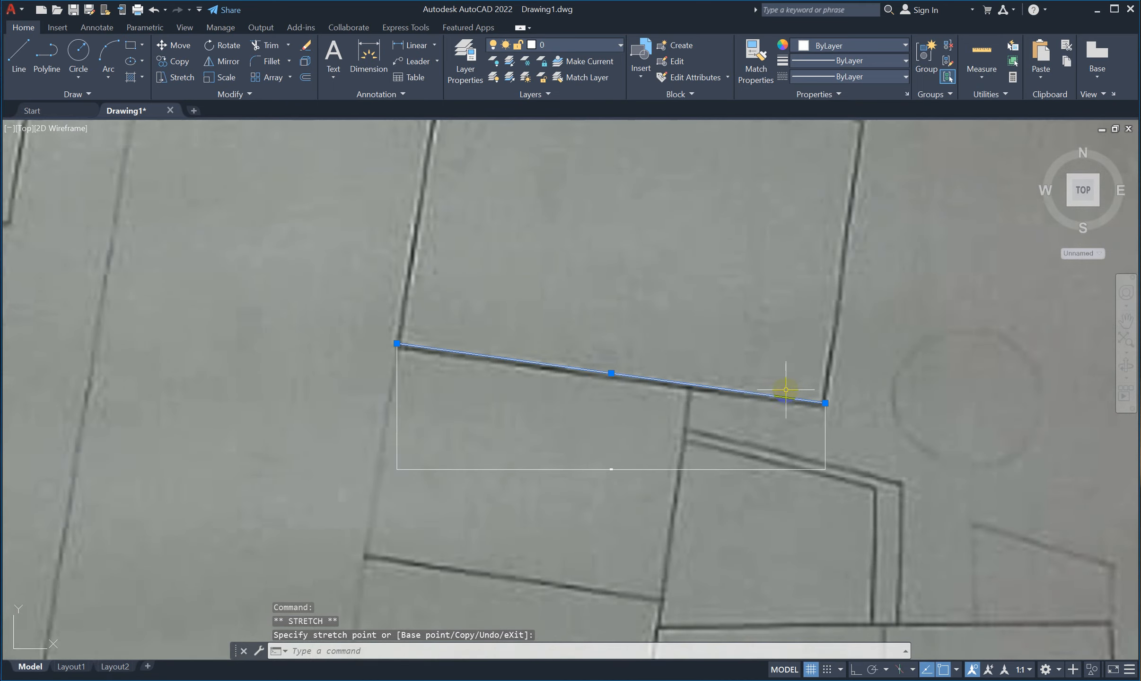
scroll(786, 391, down, 2)
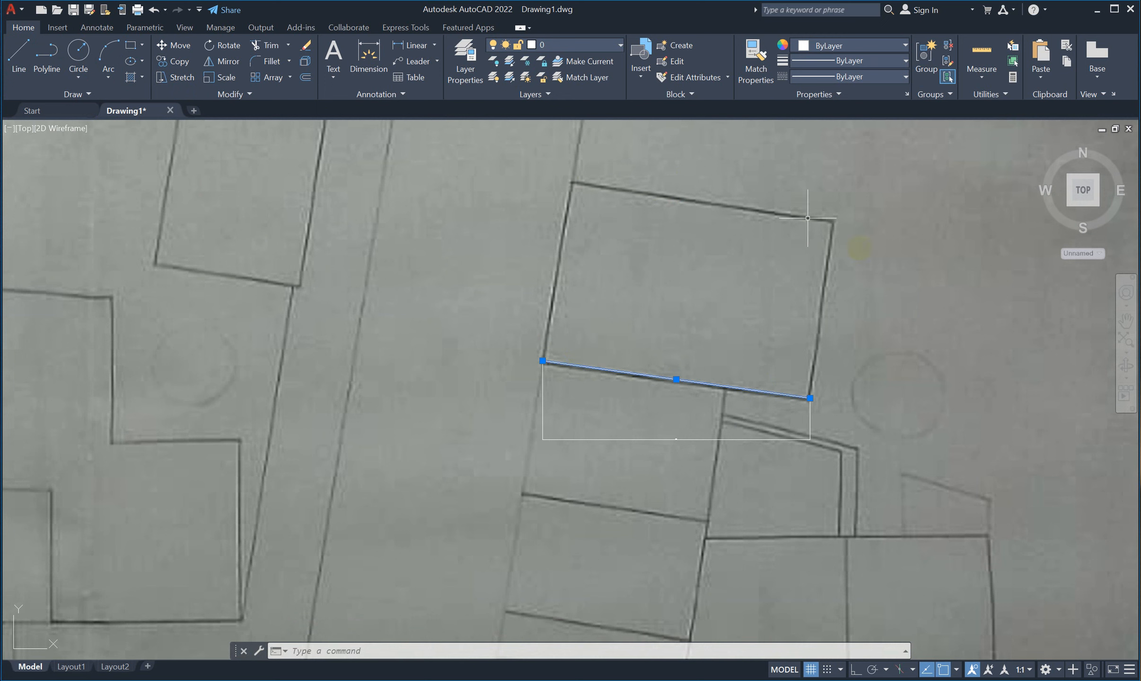
Trace the building's west, north and east walls with connected lines about 33'-4", 48'-4" and 32'-8" long, ending at the south wall's eastern endpoint
click(18, 54)
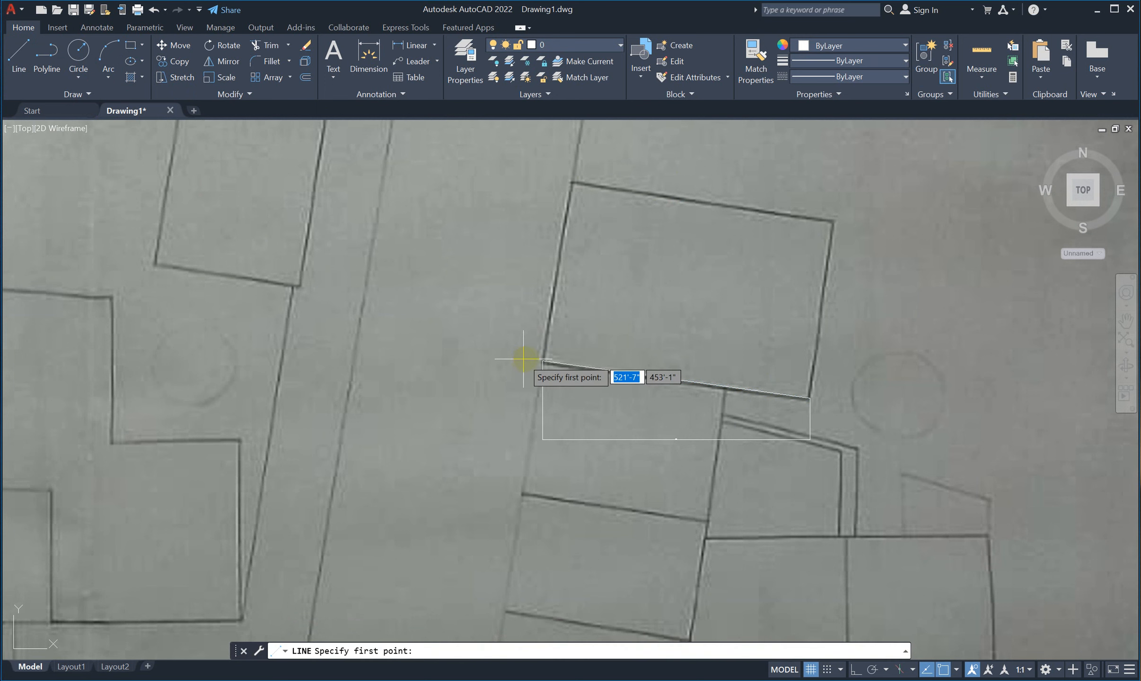
click(542, 361)
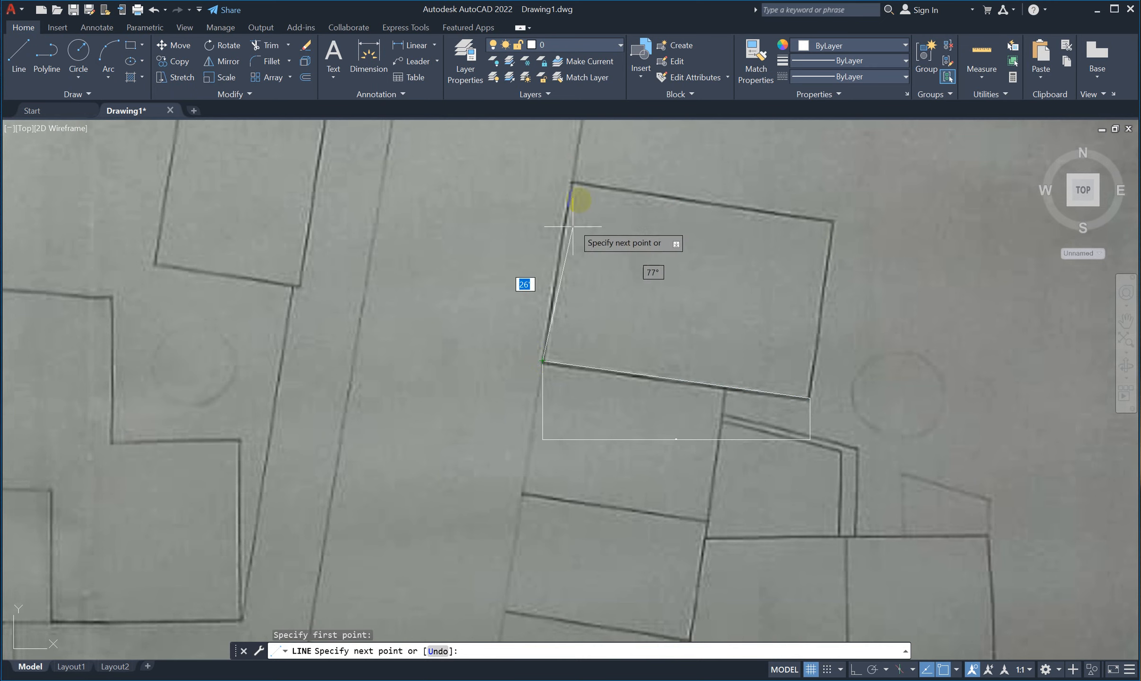
scroll(568, 181, up, 5)
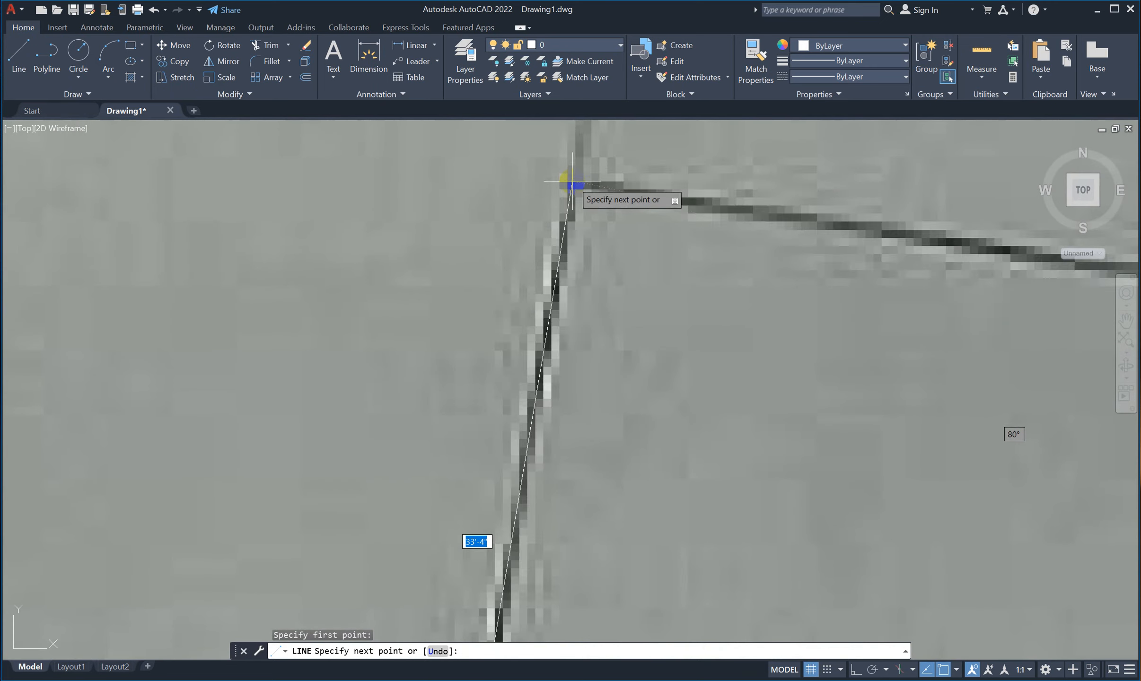
click(570, 183)
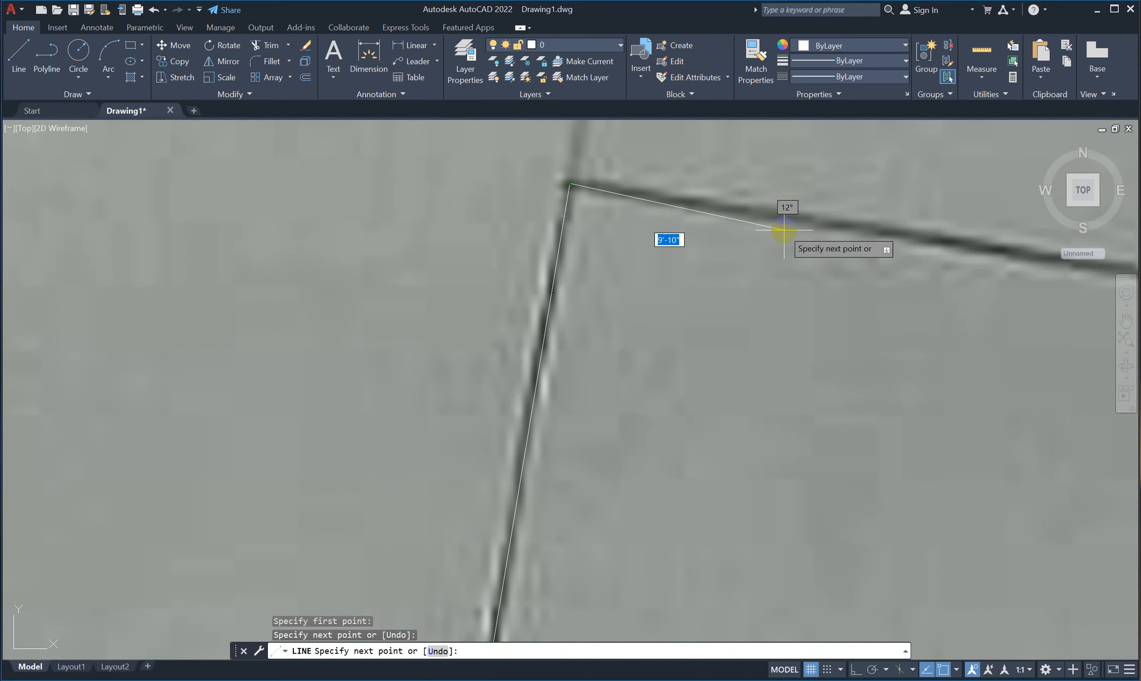
scroll(783, 232, down, 5)
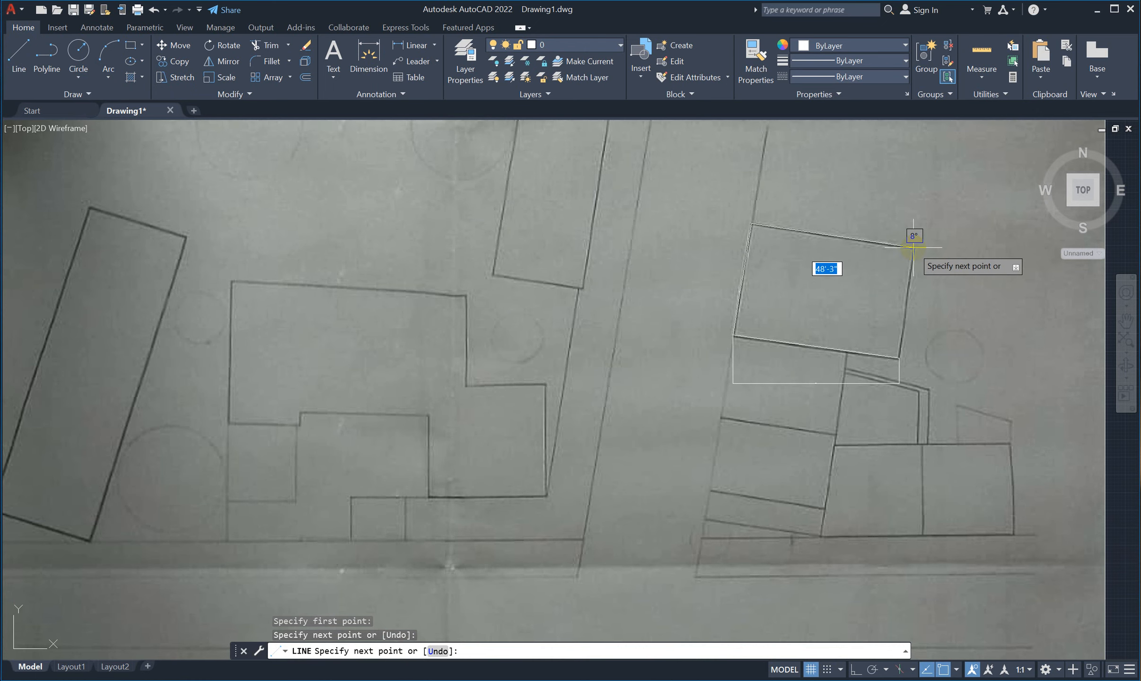
scroll(913, 246, up, 5)
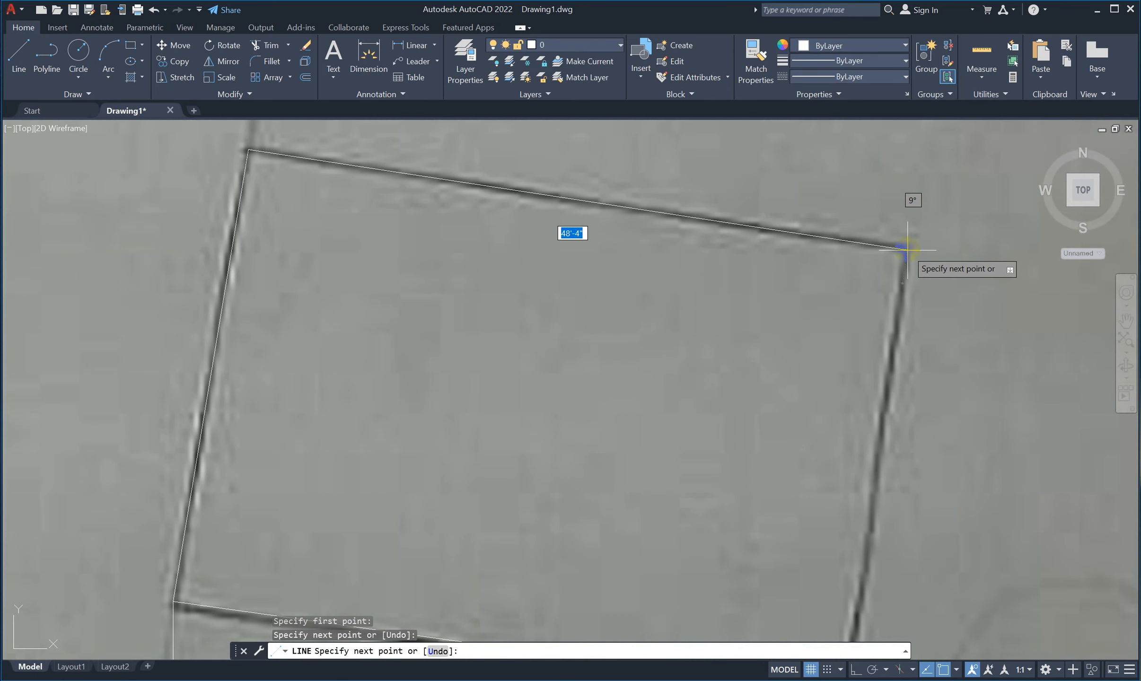
click(908, 250)
scroll(901, 407, down, 5)
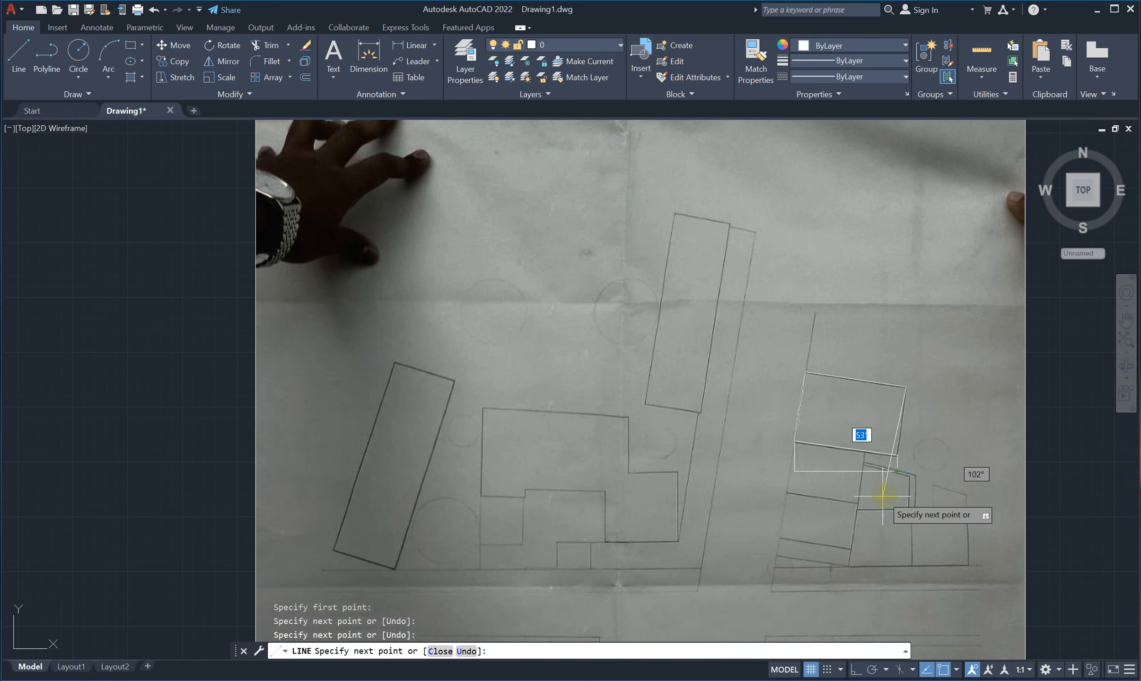
scroll(883, 496, up, 5)
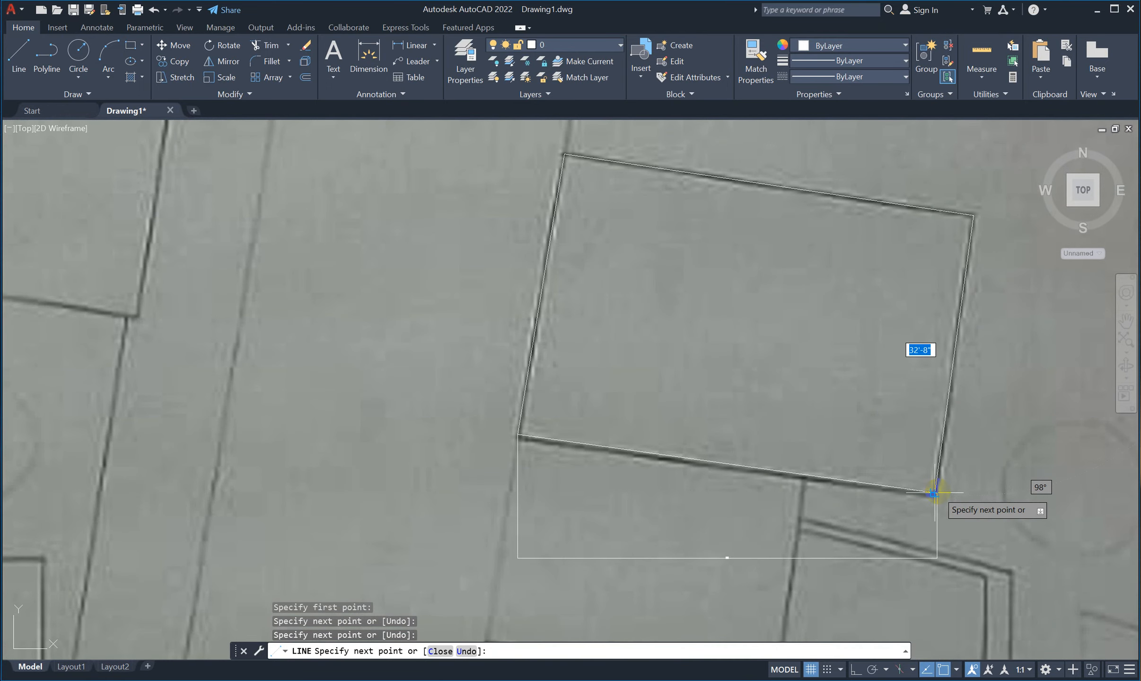
click(935, 494)
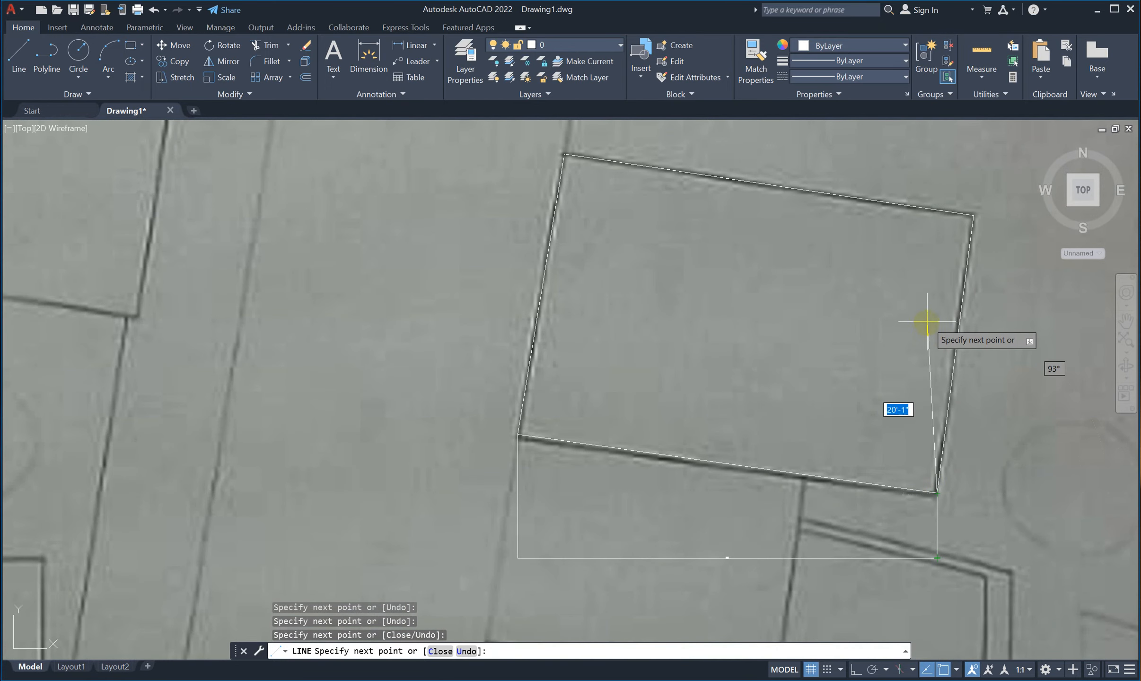
key(Escape)
Group the building's four traced wall lines, leaving out the linear dimension, and select the group to check it
click(991, 482)
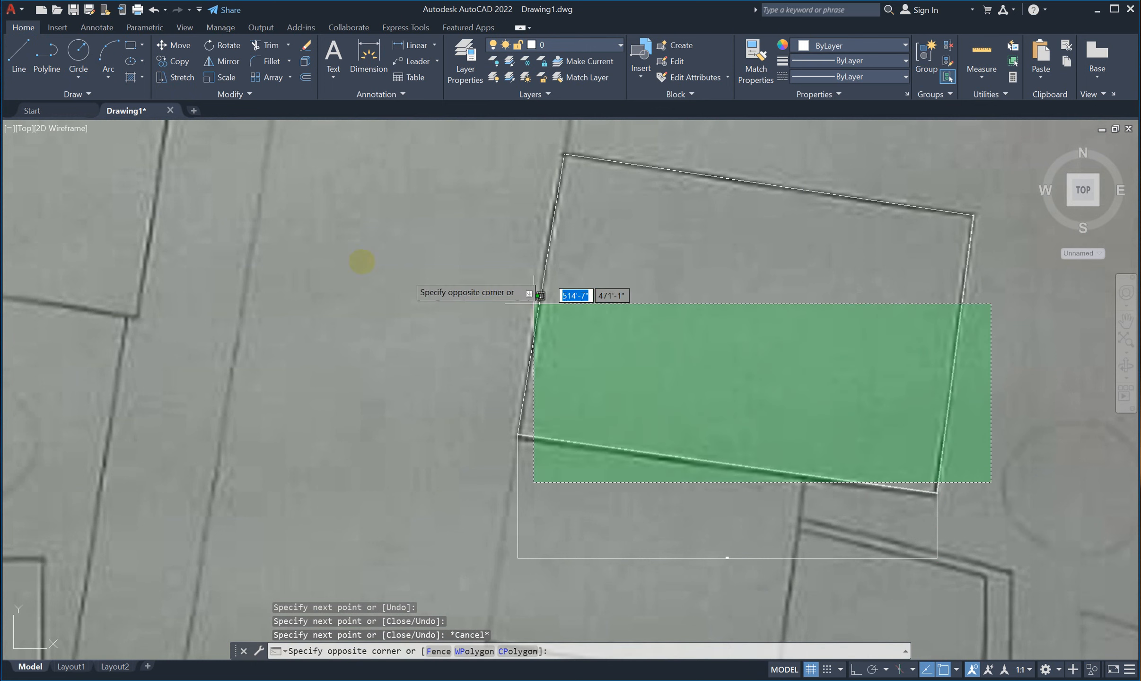
click(500, 197)
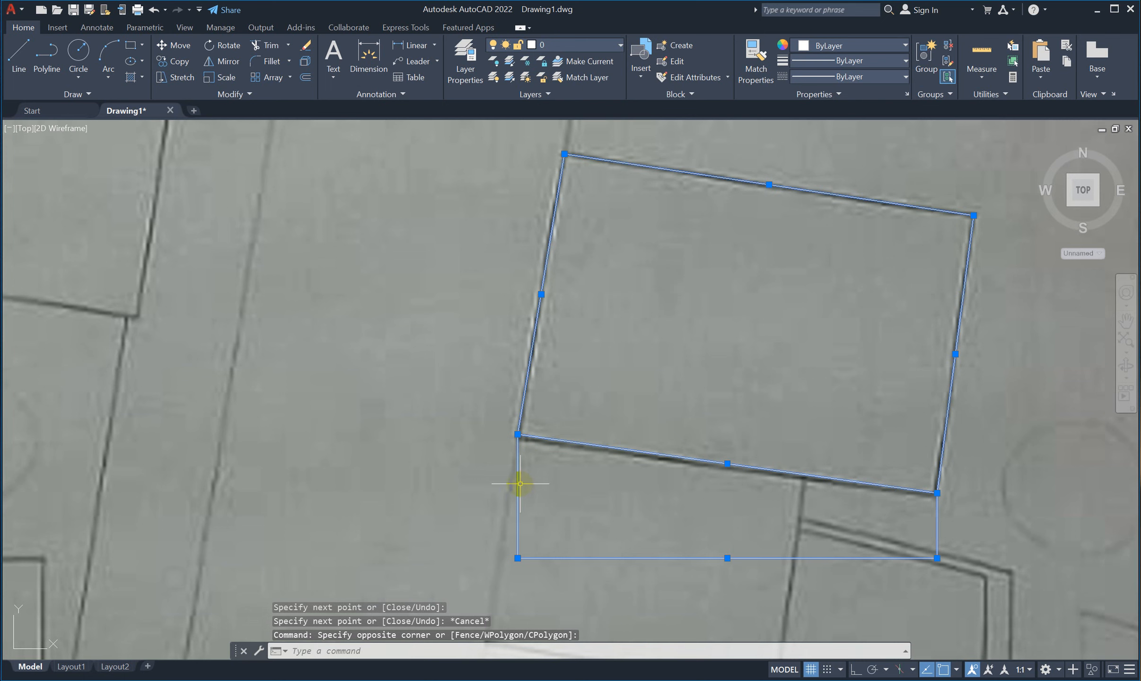
shift+click(520, 484)
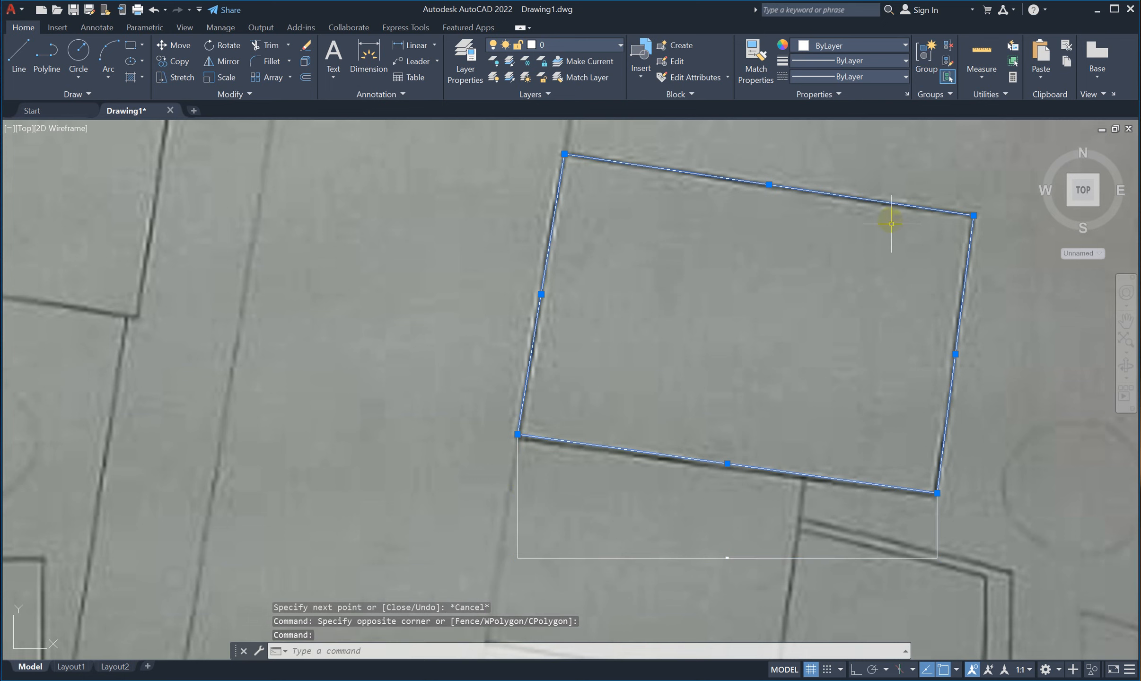
right_click(887, 202)
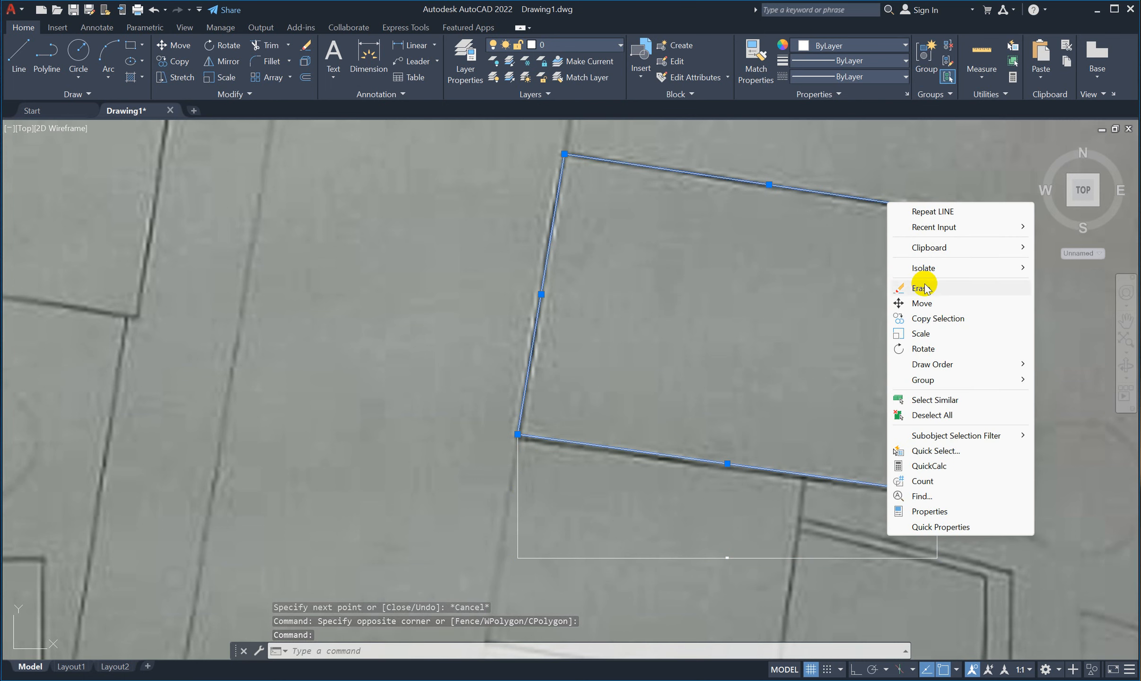
mouse_move(906, 381)
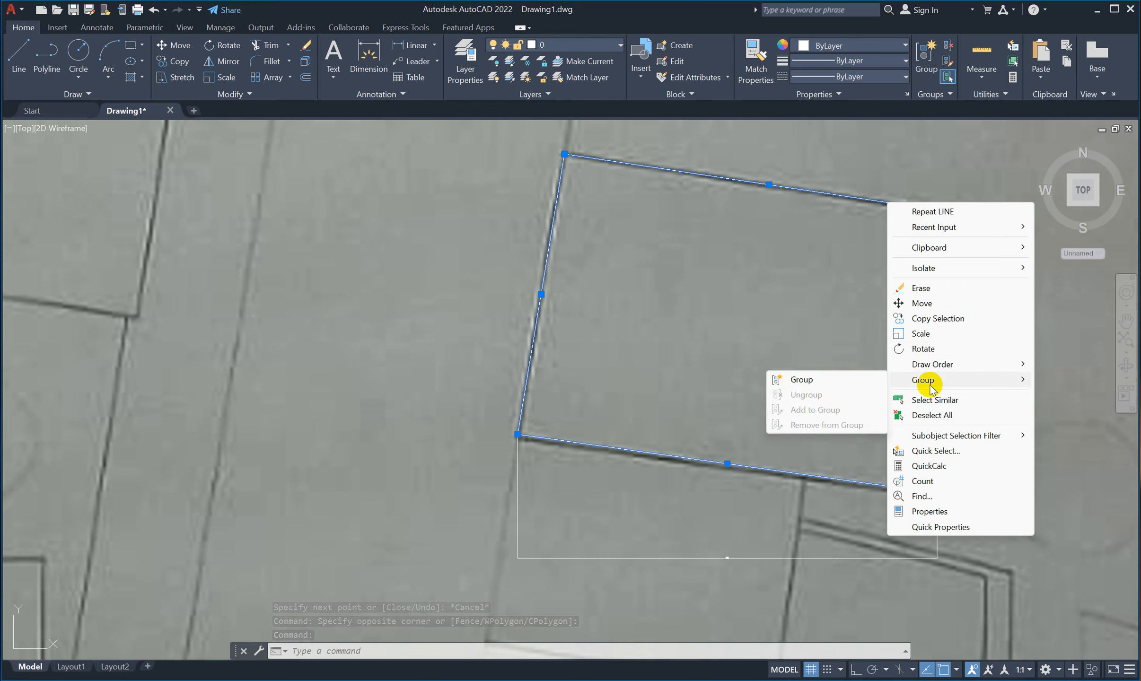
click(873, 388)
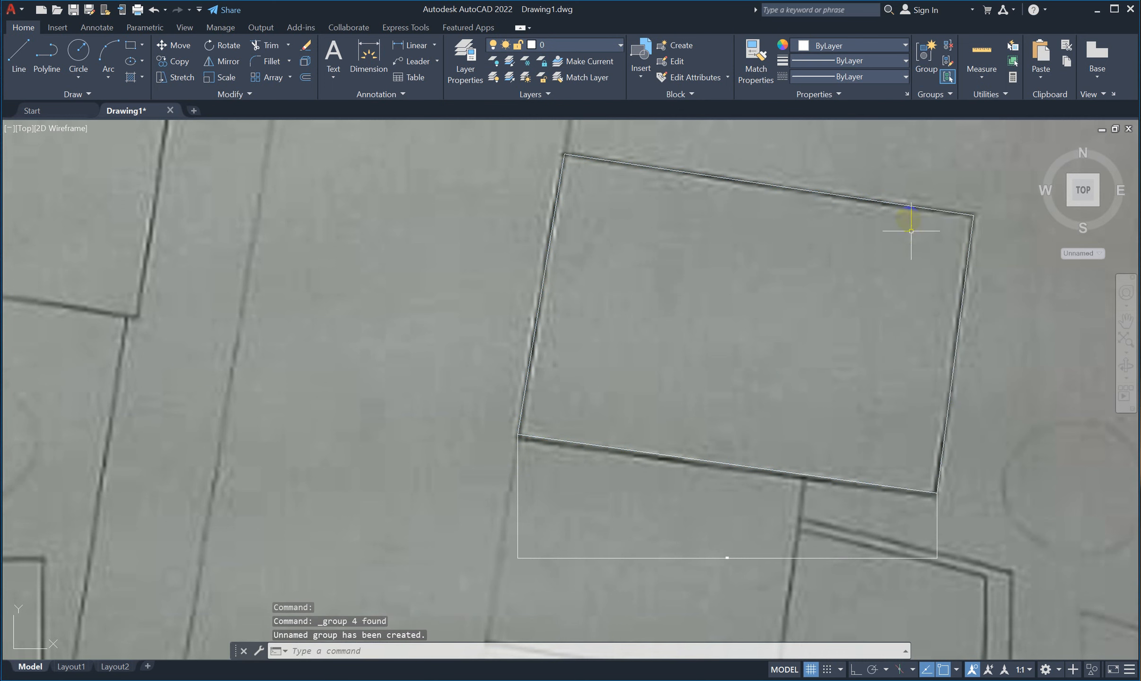
click(904, 204)
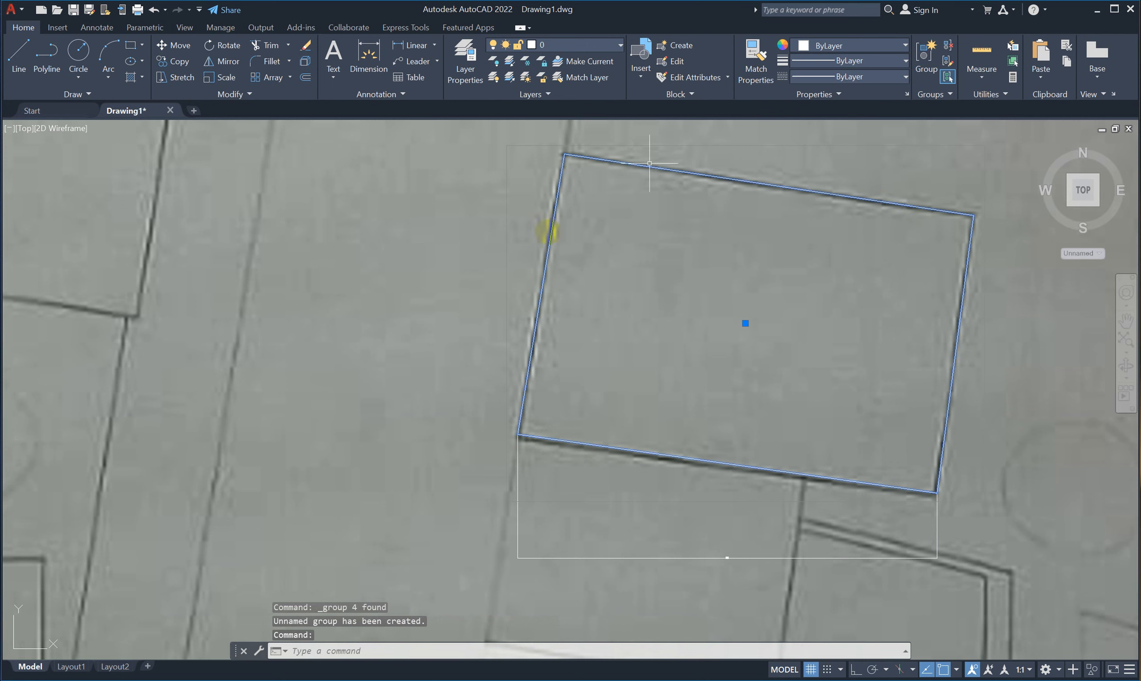